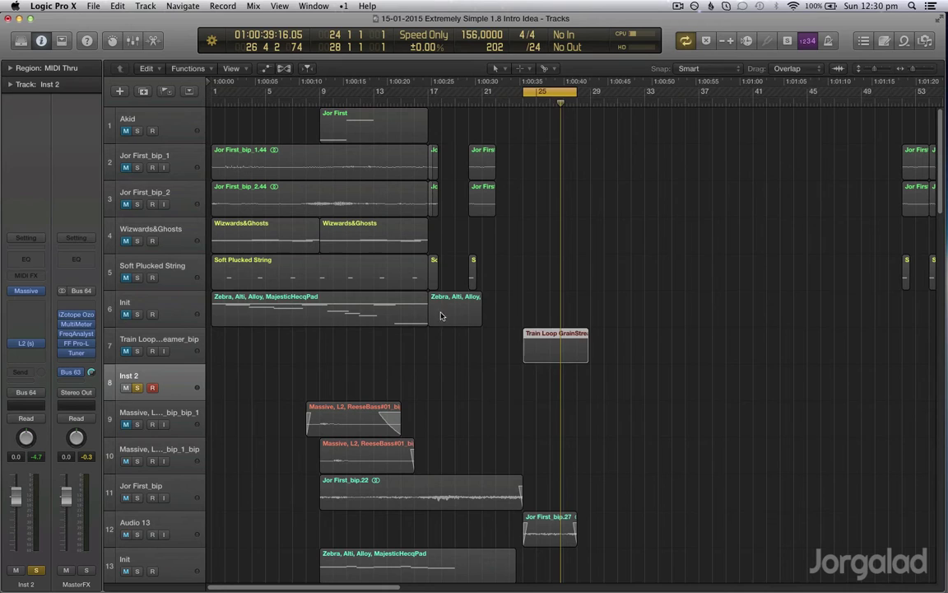
- Move the Train Loop GrainStreamer region on track 7 to start at bar 7
left_click_drag(528, 351, 283, 355)
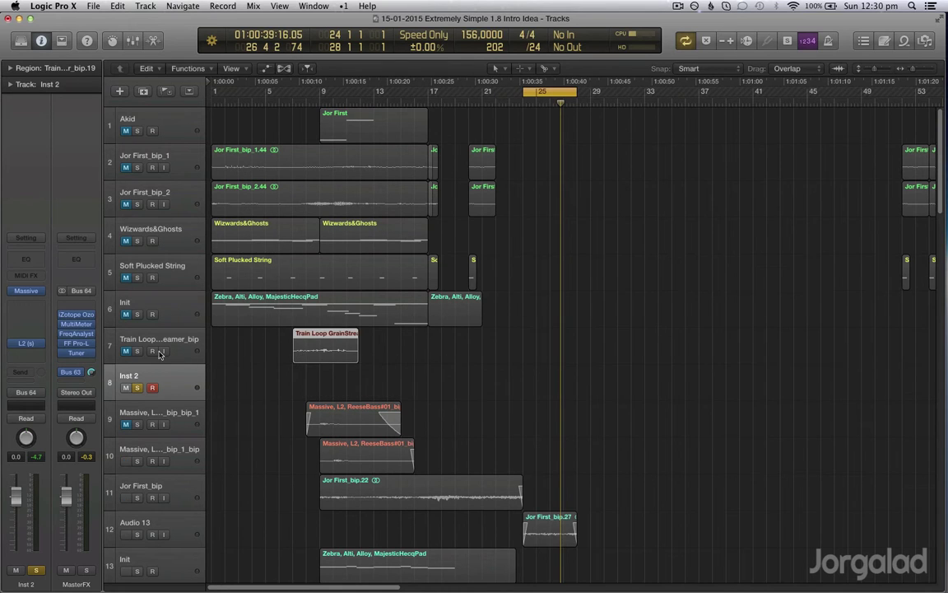
left_click(225, 352)
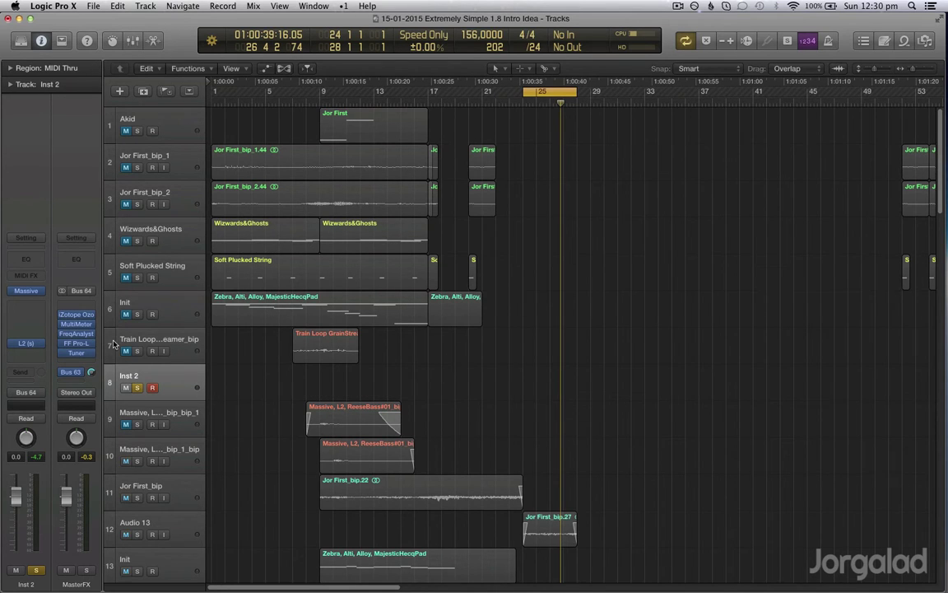
- Open the Massive synth on the Inst 2 track and set its Filter 1 type to Comb
mouse_move(28, 297)
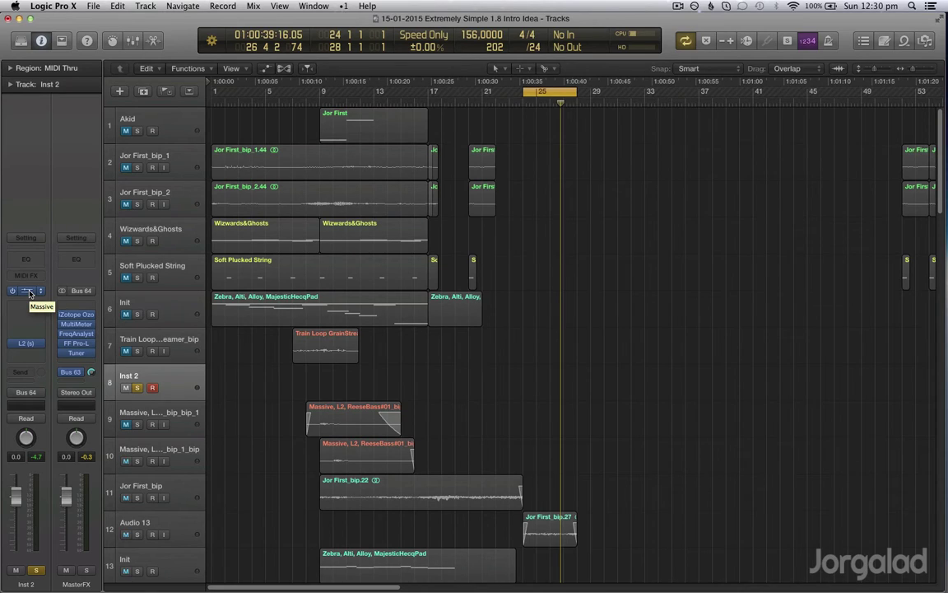
left_click(28, 292)
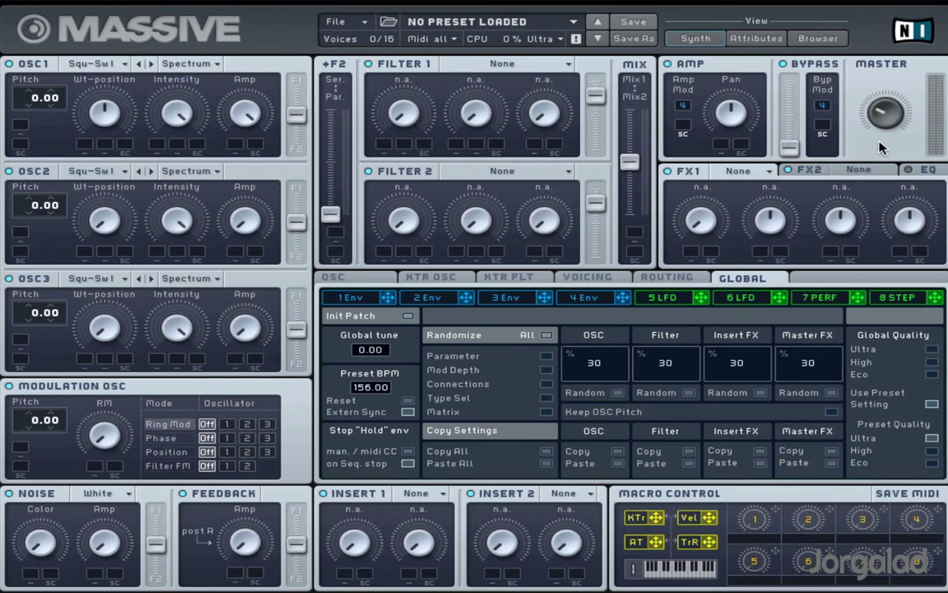
left_click(457, 64)
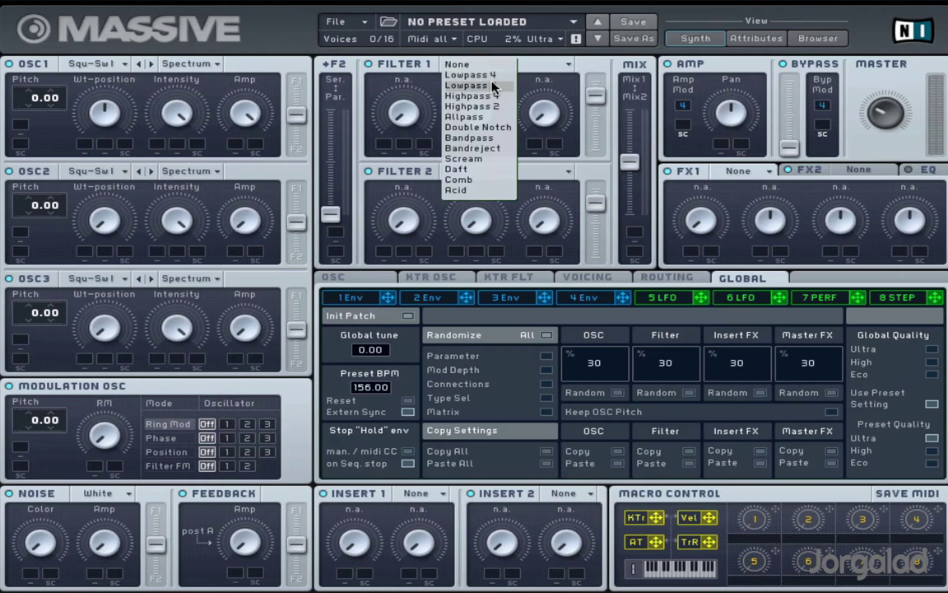
left_click(473, 75)
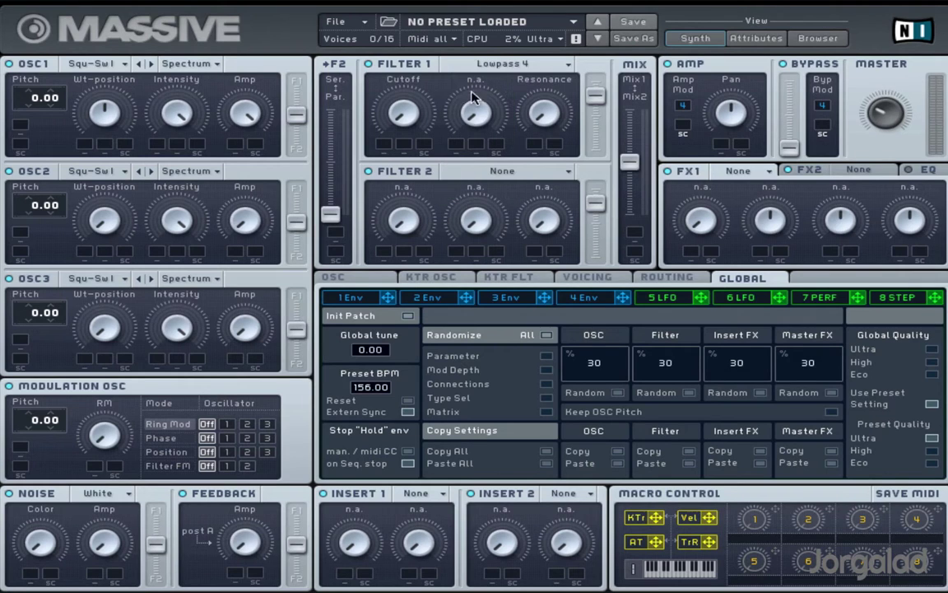
left_click(518, 68)
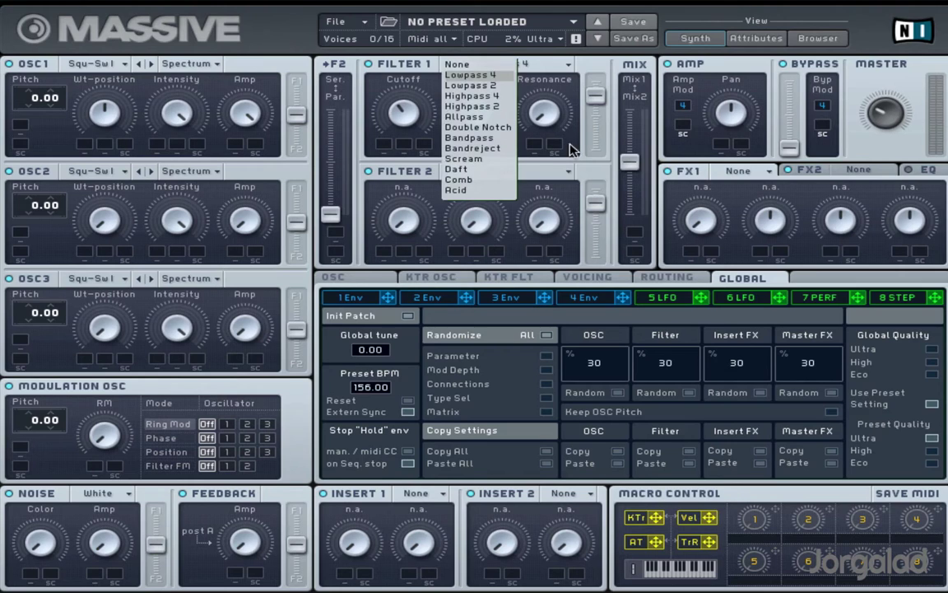
left_click(494, 179)
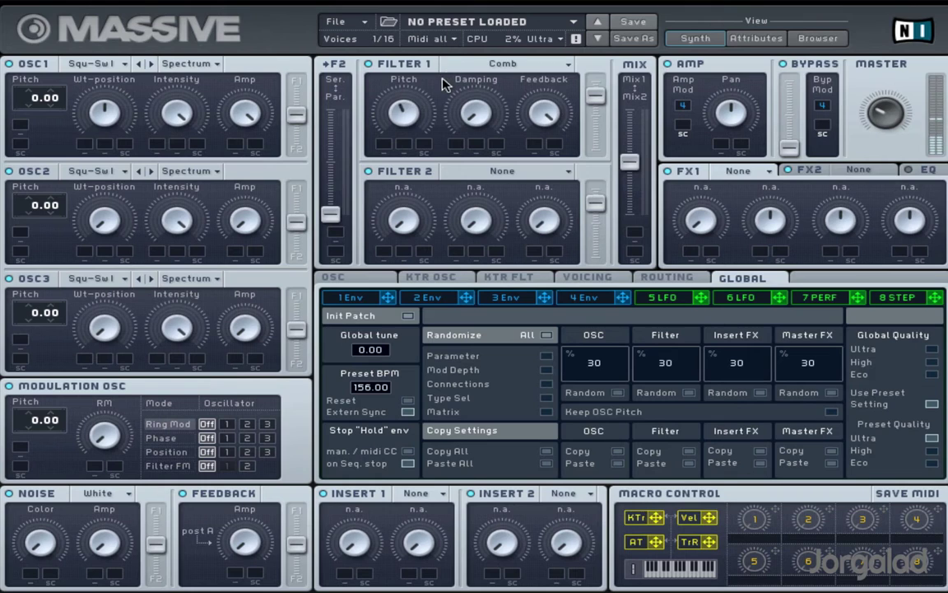
- Route OSC1 fully into Filter 1 with the mix set to Mix1, and set the OSC1 pitch to -36.00
left_click_drag(298, 117, 297, 82)
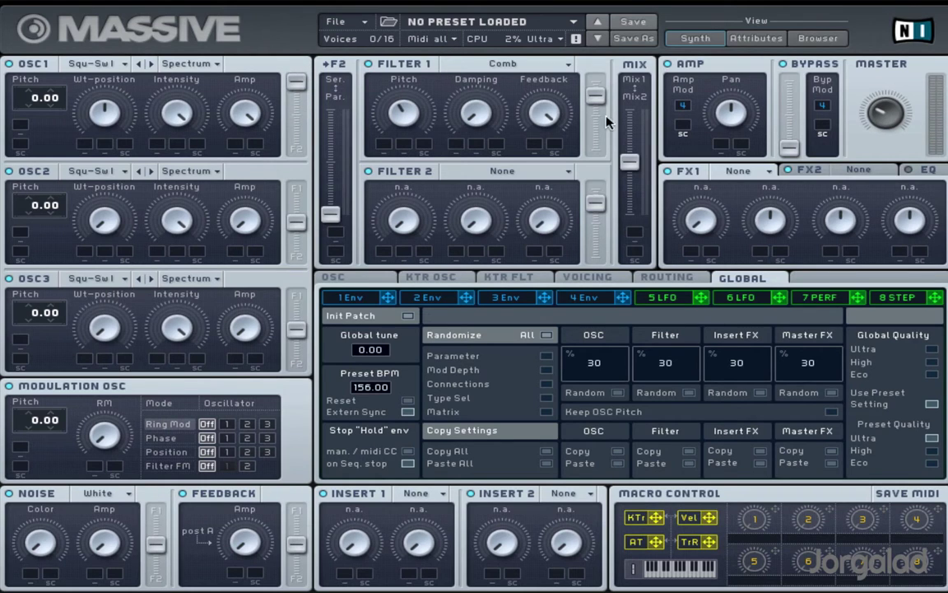
left_click_drag(629, 161, 629, 109)
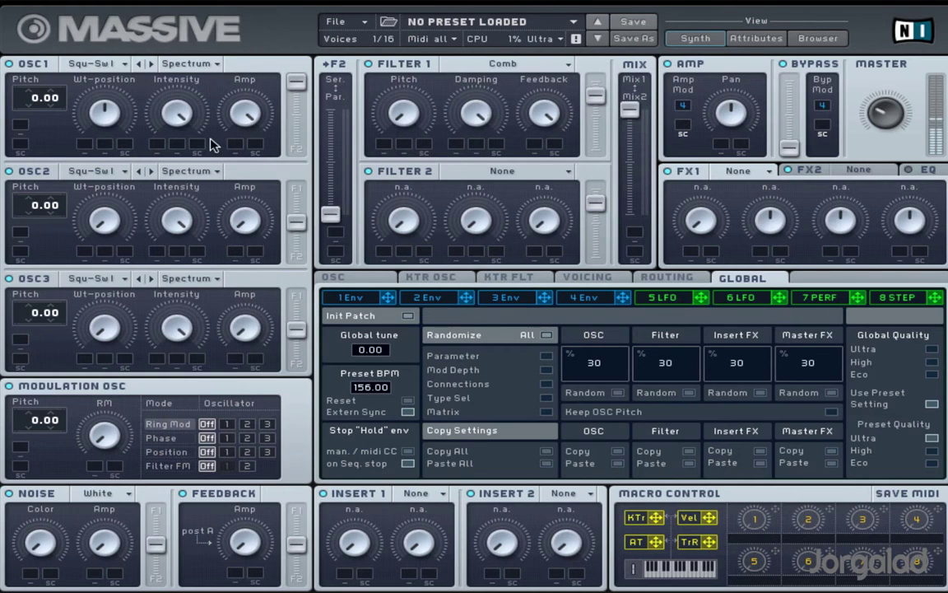
left_click_drag(47, 99, 83, 164)
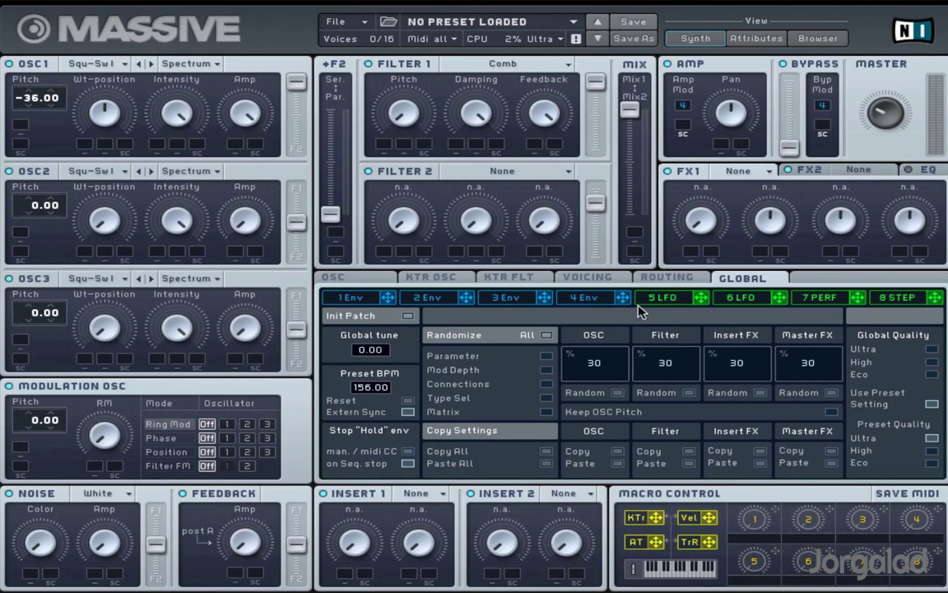
- Assign modulator 5 to the Filter 1 pitch and make it a synced Stepper with a 1/16 ratio
left_click(660, 298)
left_click_drag(700, 297, 384, 143)
left_click(803, 316)
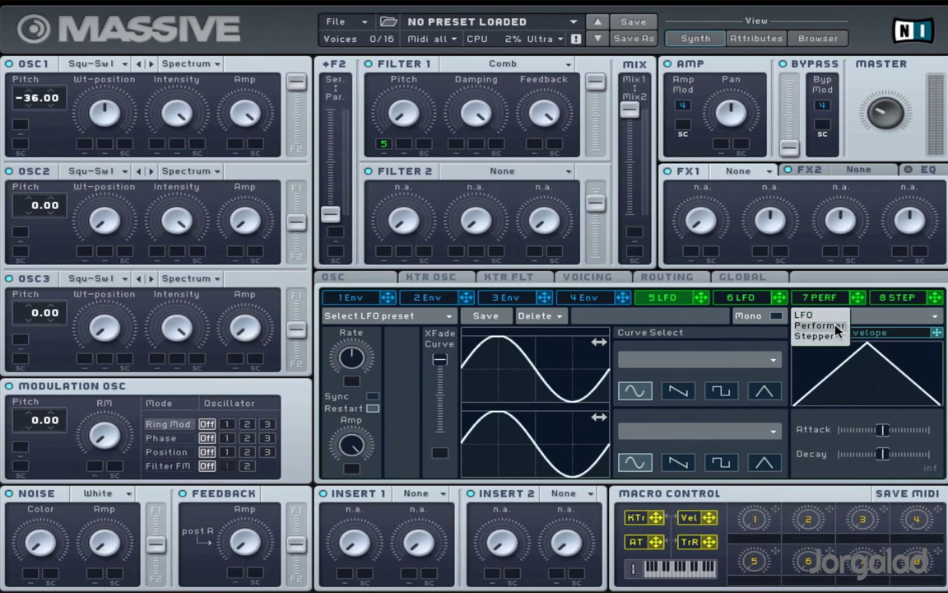
left_click(833, 336)
left_click(372, 397)
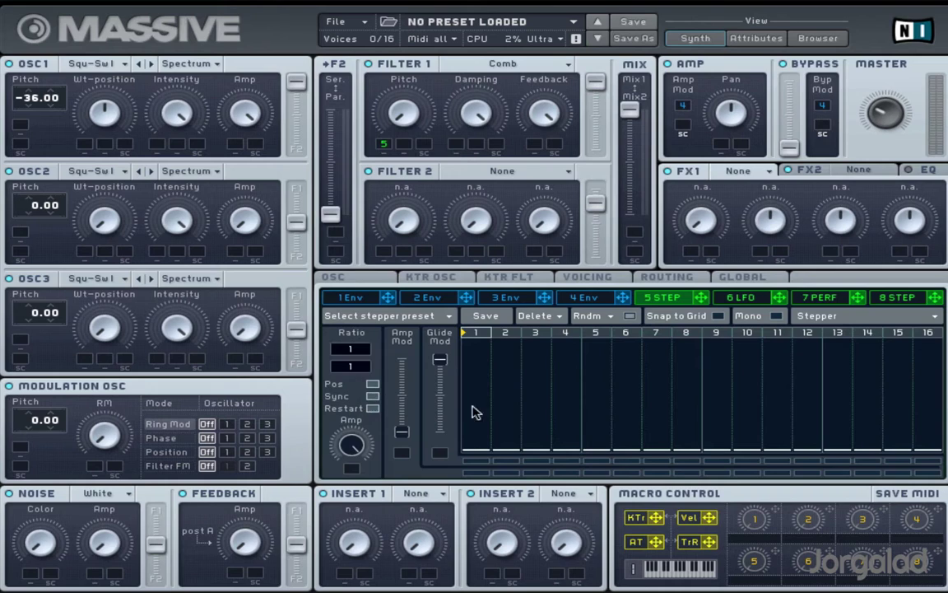
left_click_drag(368, 365, 381, 352)
- Draw irregular levels across all 16 steps of modulator 5 and turn off its sync
mouse_move(478, 419)
left_mouse_down()
mouse_move(510, 396)
mouse_move(548, 430)
mouse_move(613, 415)
mouse_move(683, 383)
mouse_move(839, 420)
mouse_move(941, 414)
left_mouse_up()
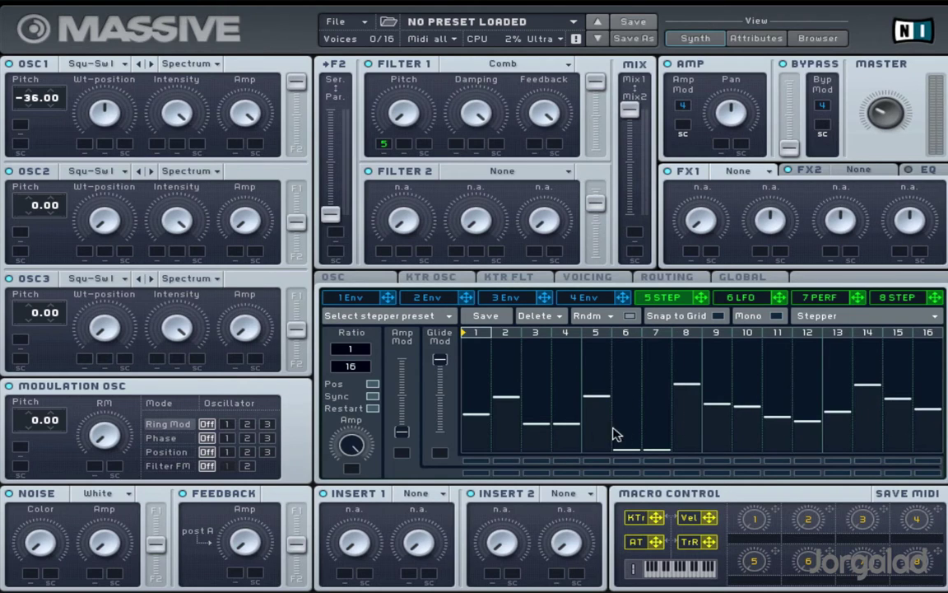
mouse_move(614, 434)
left_mouse_down()
mouse_move(659, 427)
mouse_move(635, 402)
mouse_move(644, 415)
left_mouse_up()
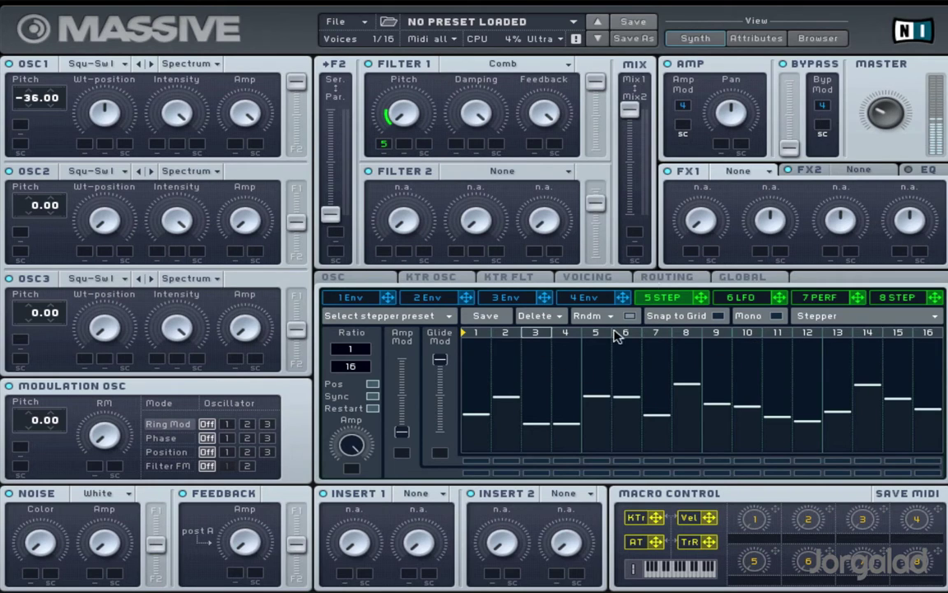
left_click(372, 396)
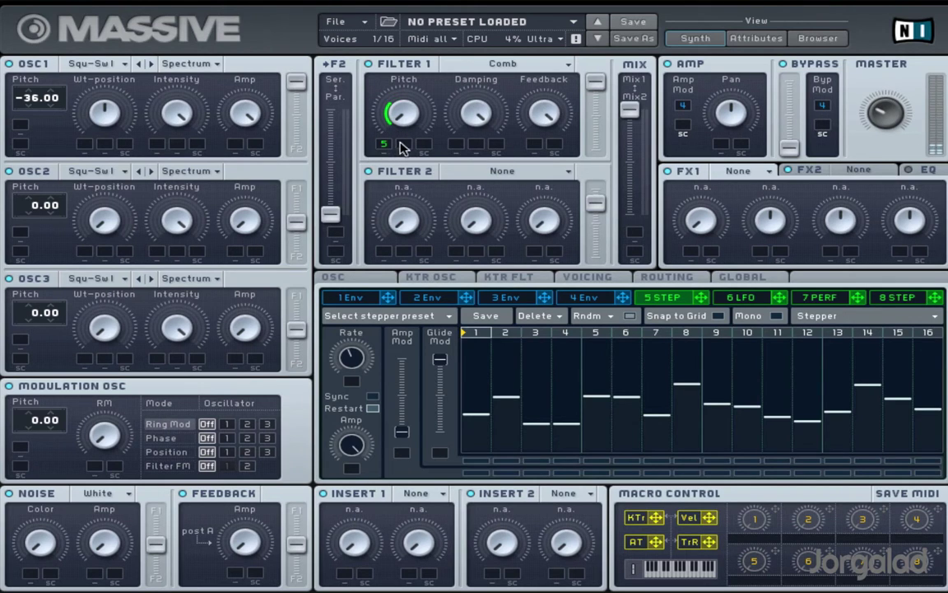
- Load Reverb in FX1, adjust its dry/wet amount, and close the Massive window
left_click(753, 171)
left_click(741, 188)
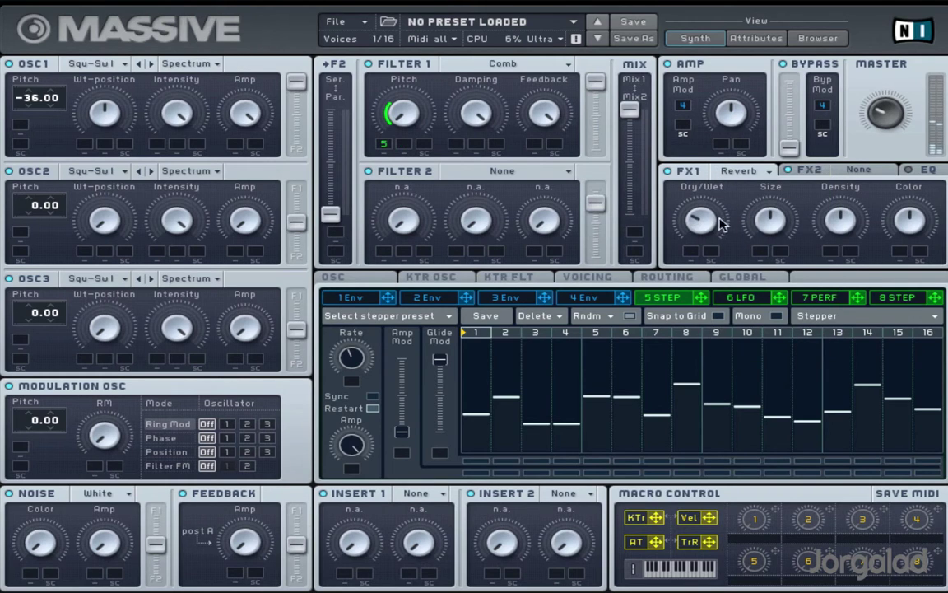
left_click_drag(721, 226, 725, 222)
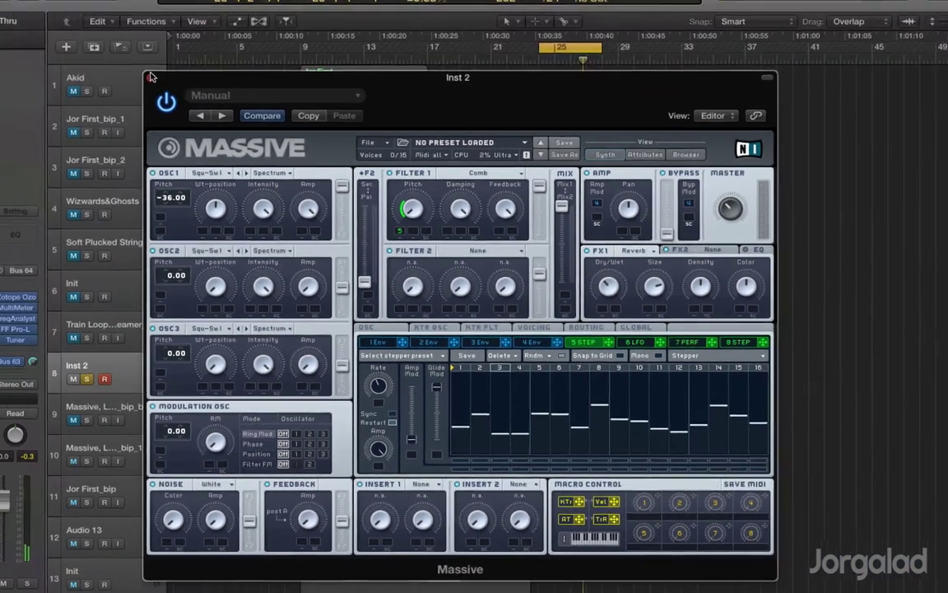
left_click(152, 77)
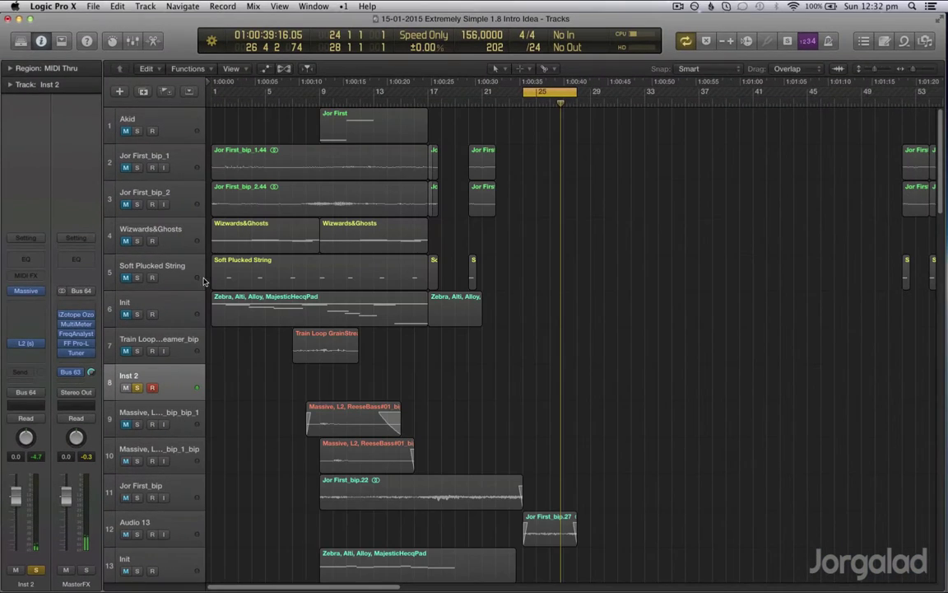
- Create a new audio track directly below the Train Loop track
left_click(187, 352)
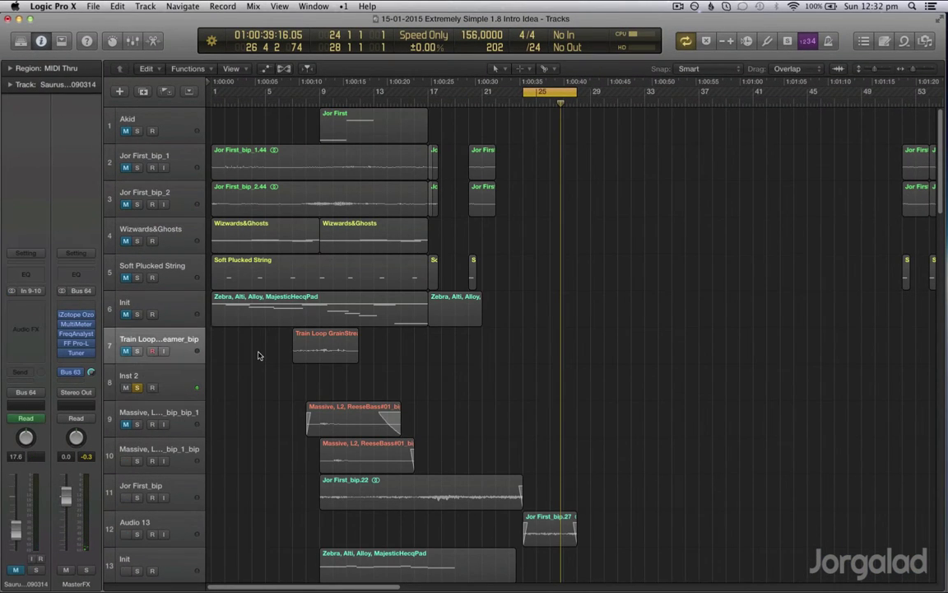
key("alt+super+a")
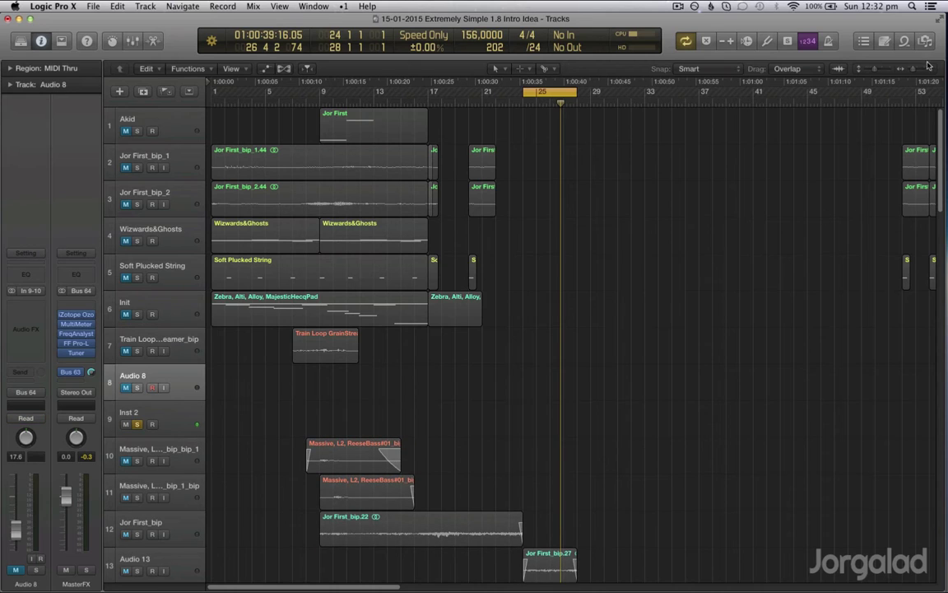
- Search the Samples volume in the file browser for "kick"
left_click(930, 44)
left_click(803, 132)
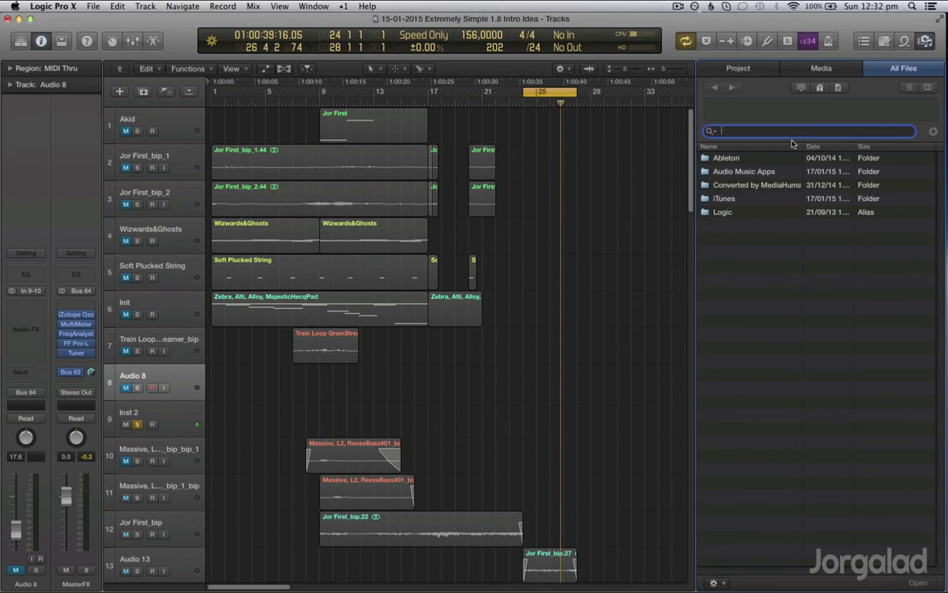
type("kick")
left_click(800, 88)
left_click(763, 134)
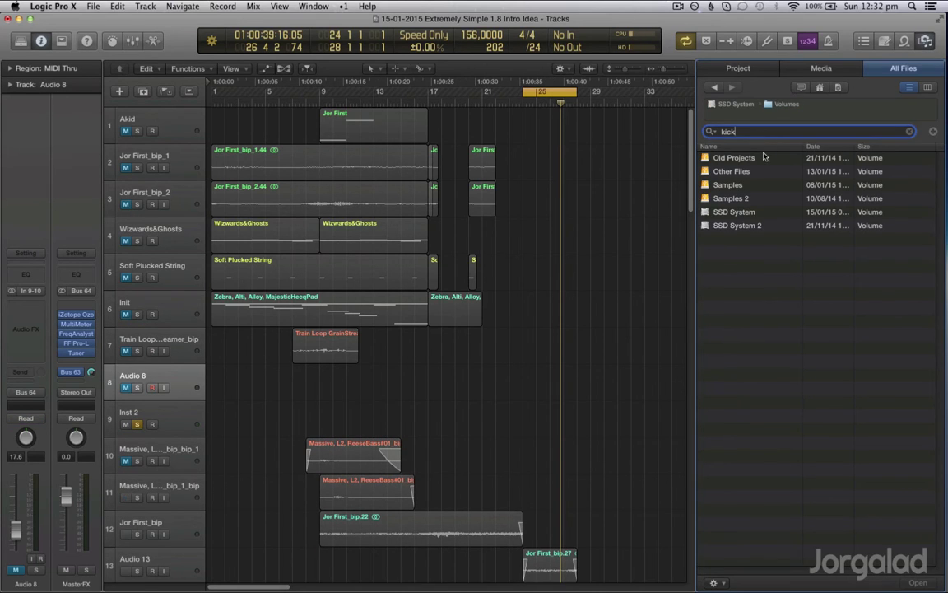
double_click(763, 186)
left_click(768, 131)
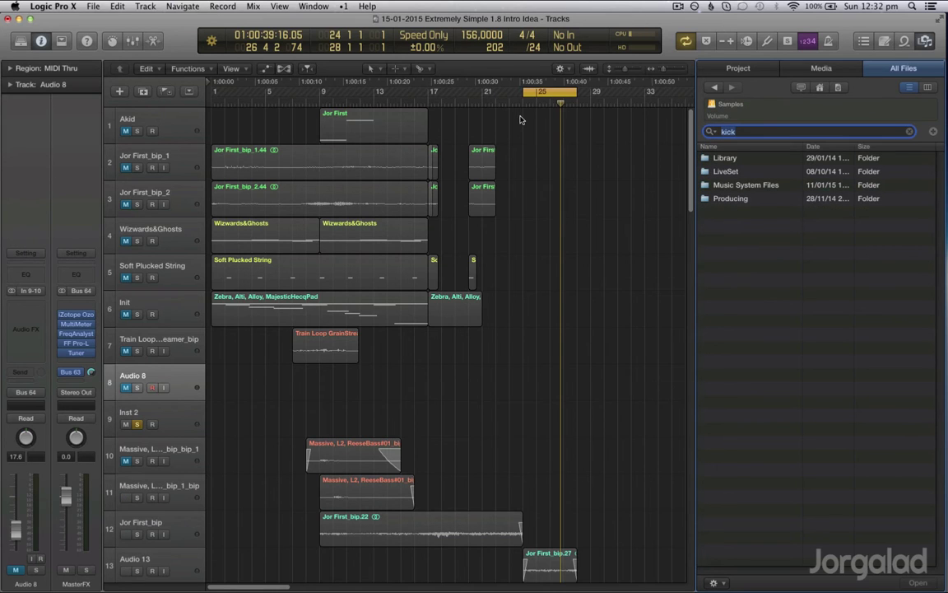
key("Return")
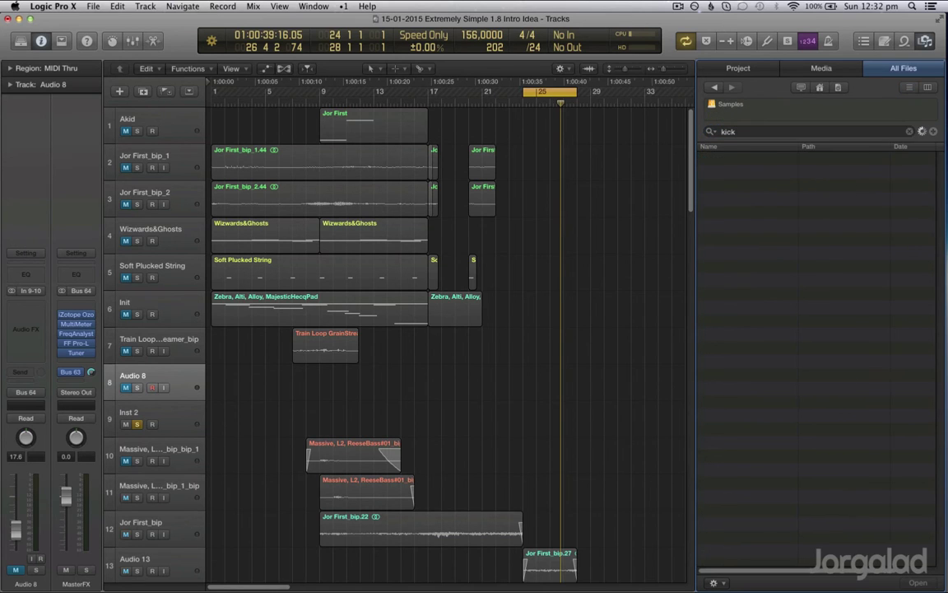
- Audition kick samples from the search results and place 31 - Kick hit.wav at bar 2 of the Audio 8 track
left_click(781, 280)
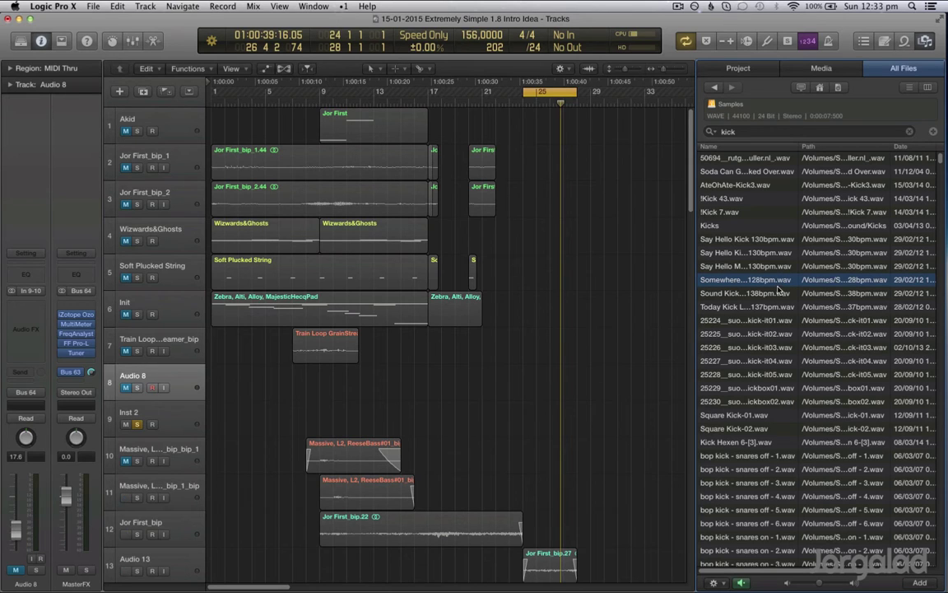
left_click(780, 295)
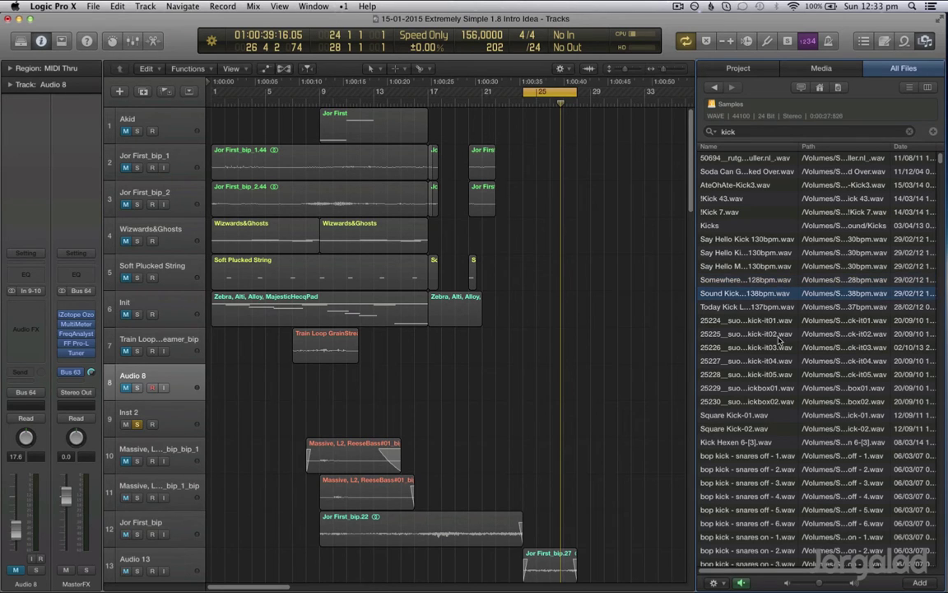
left_click(784, 467)
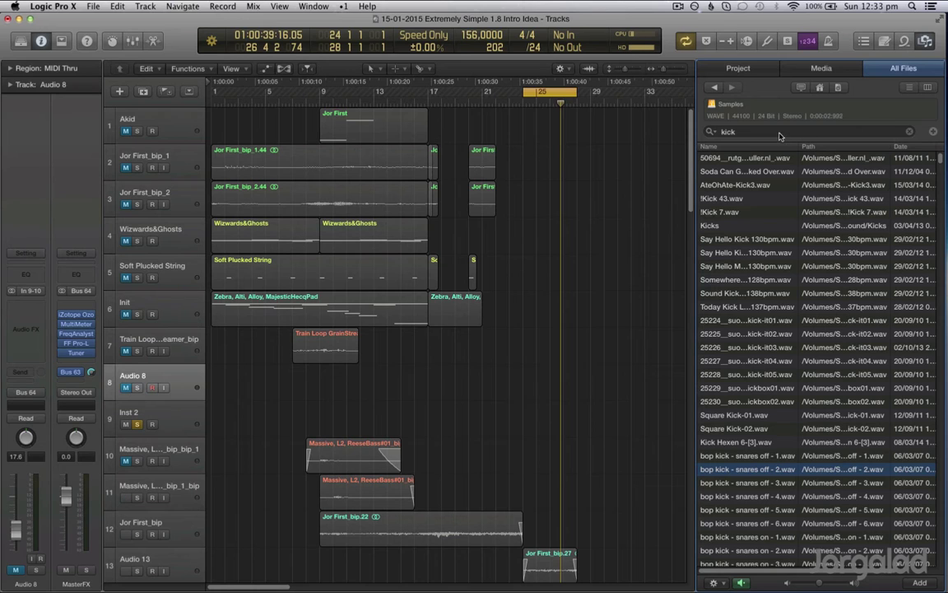
scroll(771, 444, "down", 5)
left_click(771, 444)
scroll(768, 447, "down", 5)
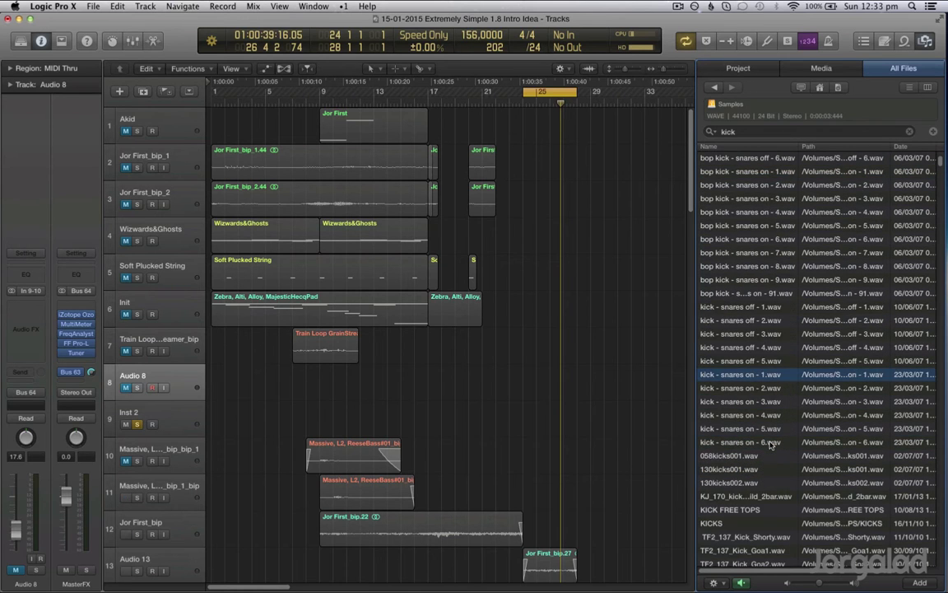
left_click(768, 456)
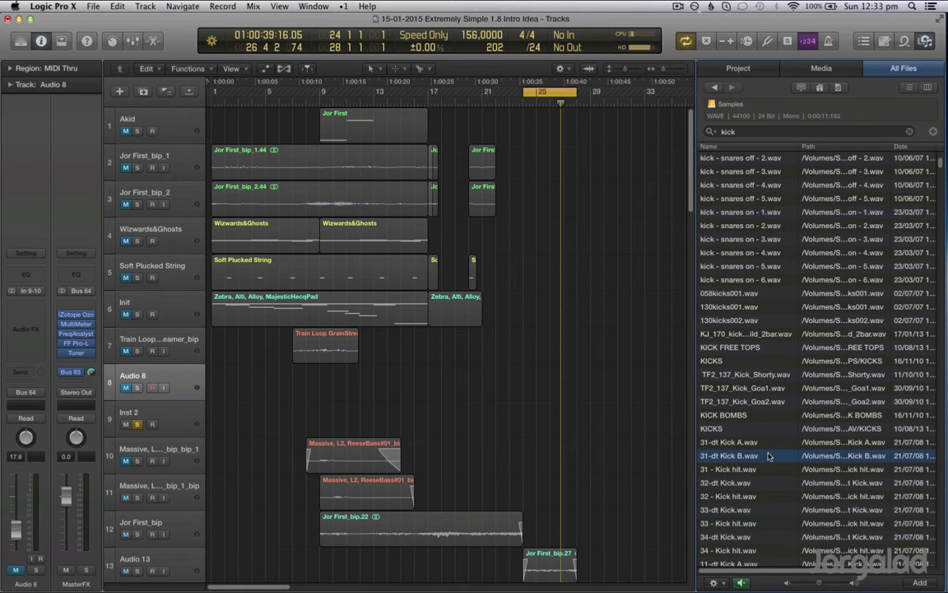
left_click(762, 470)
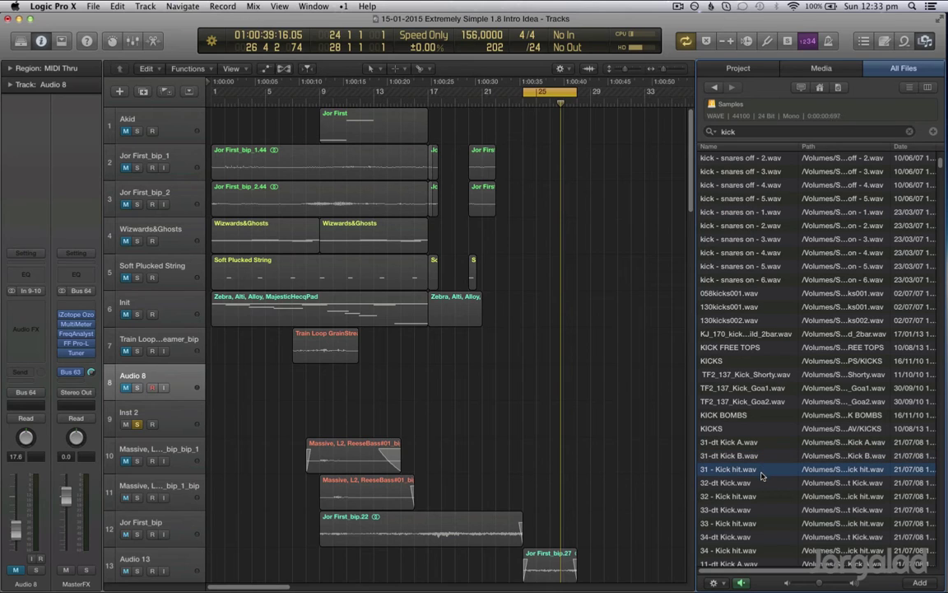
mouse_move(761, 476)
left_mouse_down()
mouse_move(688, 428)
mouse_move(250, 362)
mouse_move(233, 381)
left_mouse_up()
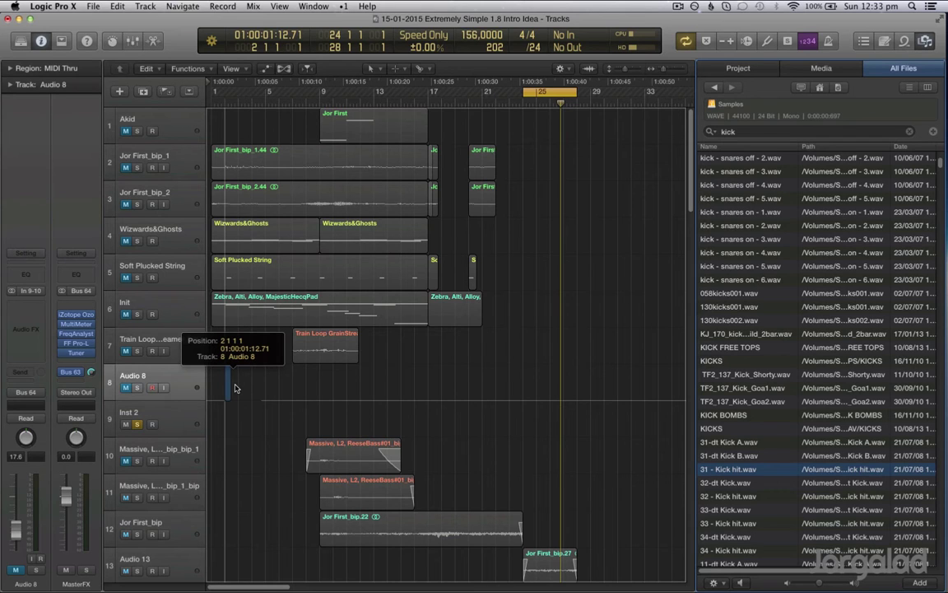
left_click_drag(234, 388, 233, 381)
- Turn off cycle mode, solo the 31 - Kick hit track, and play the project from the beginning
key("c")
left_click(138, 387)
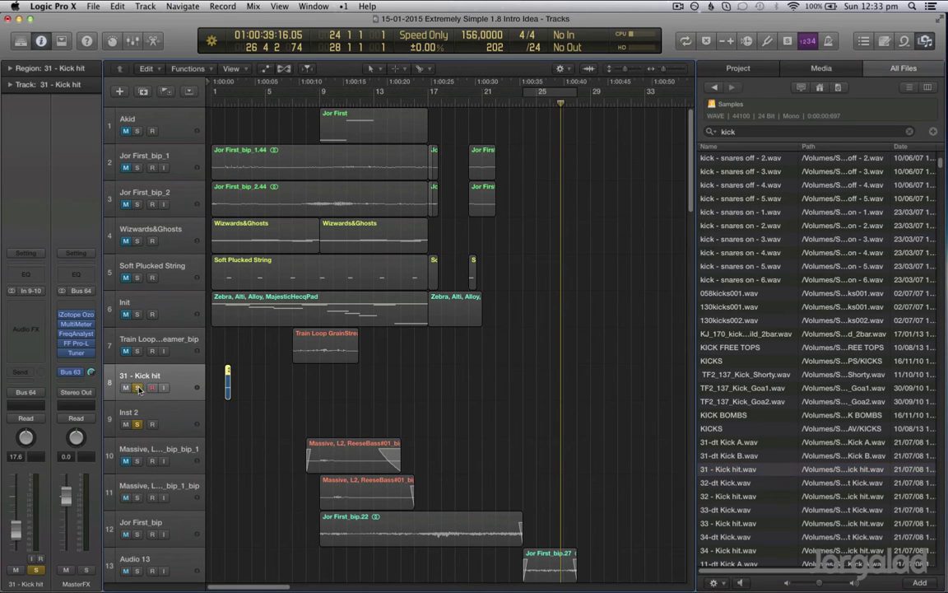
key("Return")
key("super+Right")
key("super+Right")
key("super+Right")
key("super+Right")
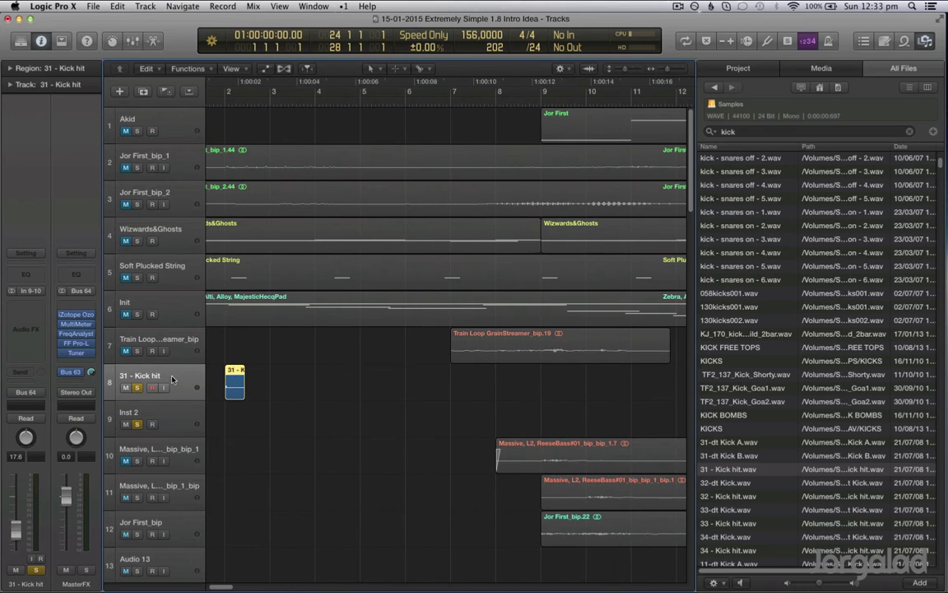
key("space")
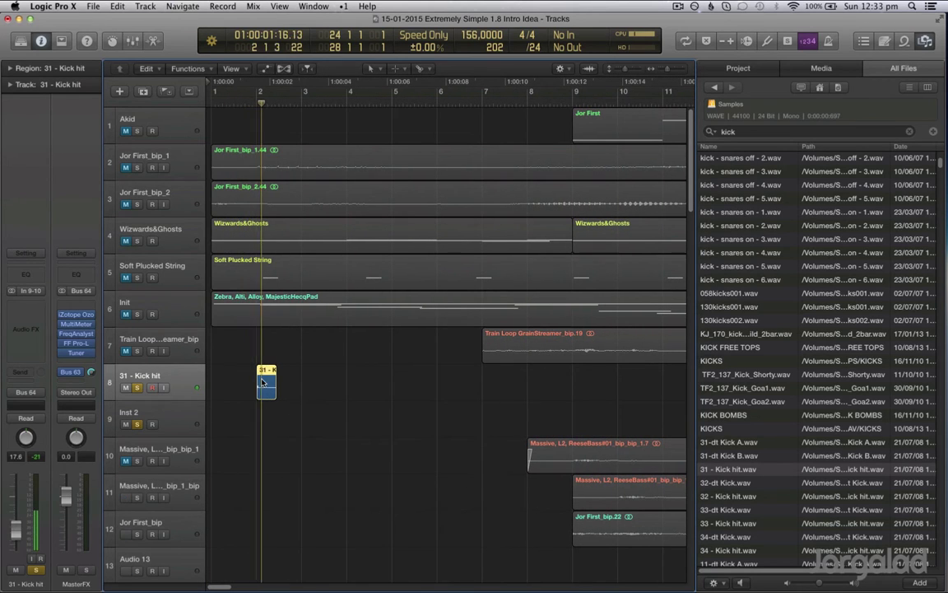
- Move the 31 - Kick hit region to bar 1, set its track volume to -2.0 dB, and play it
left_click_drag(268, 389, 224, 393)
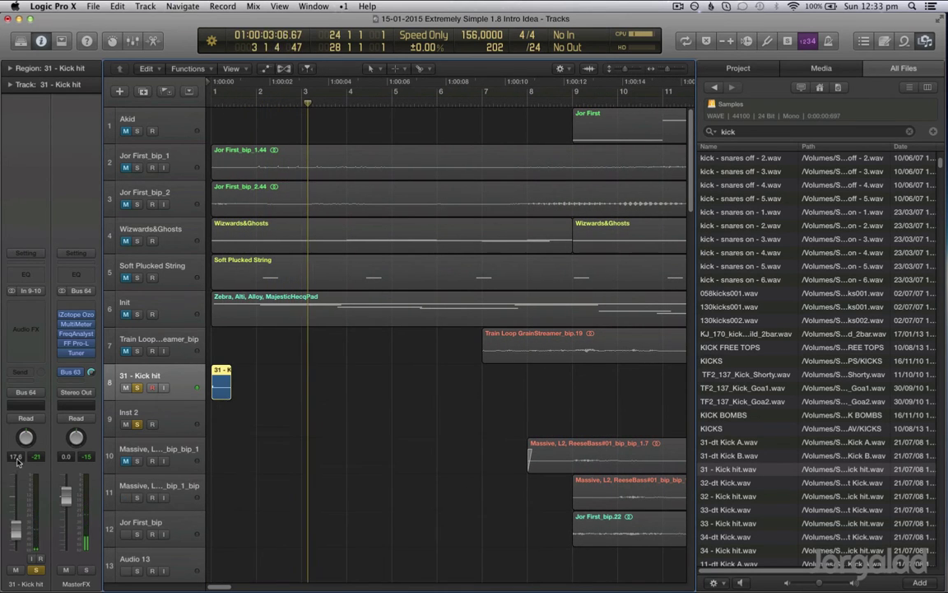
double_click(15, 457)
type("-2")
key("Return")
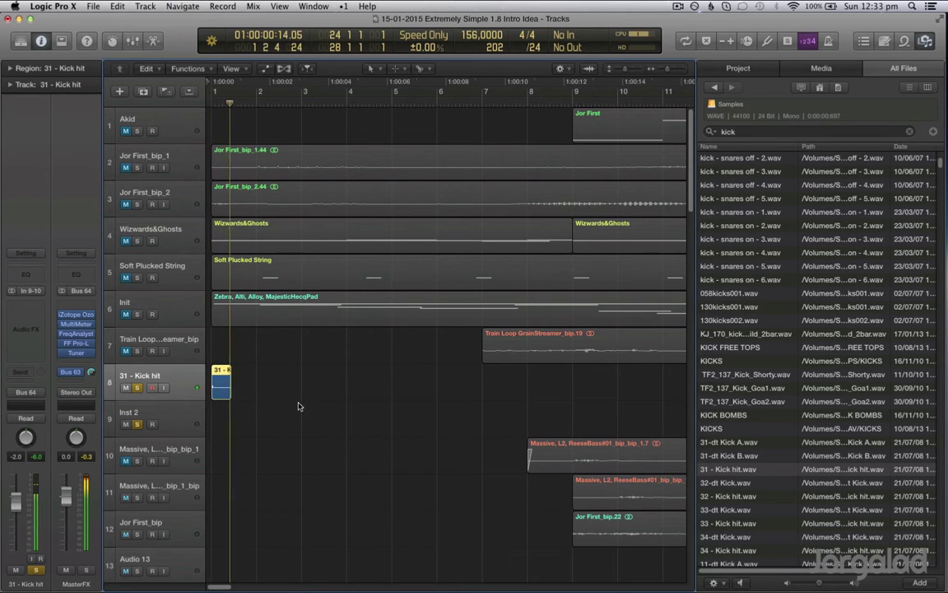
key("space")
key("XF86AudioRaiseVolume")
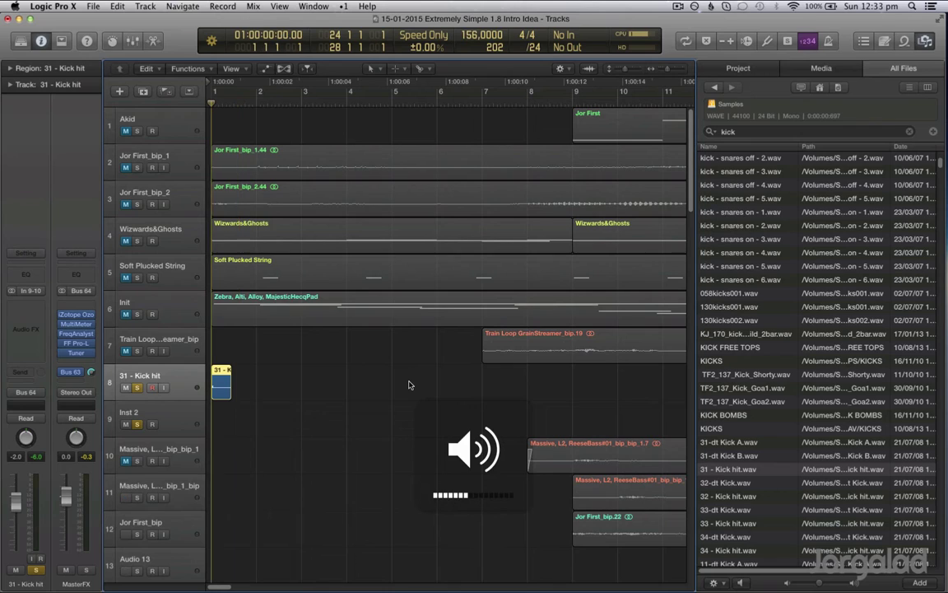
- Set the kick track's volume to 0.0 dB and play it back
double_click(22, 461)
type("0")
key("Return")
key("space")
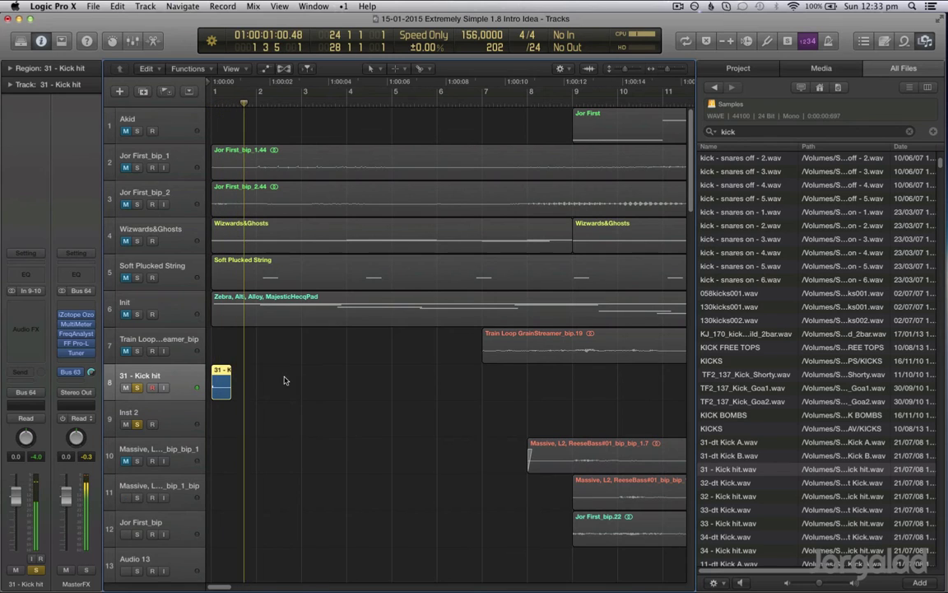
- Show the Flex controls and set the kick track's flex mode to Flex Time - Monophonic
left_click(181, 391)
key("super+Right")
key("super+Down")
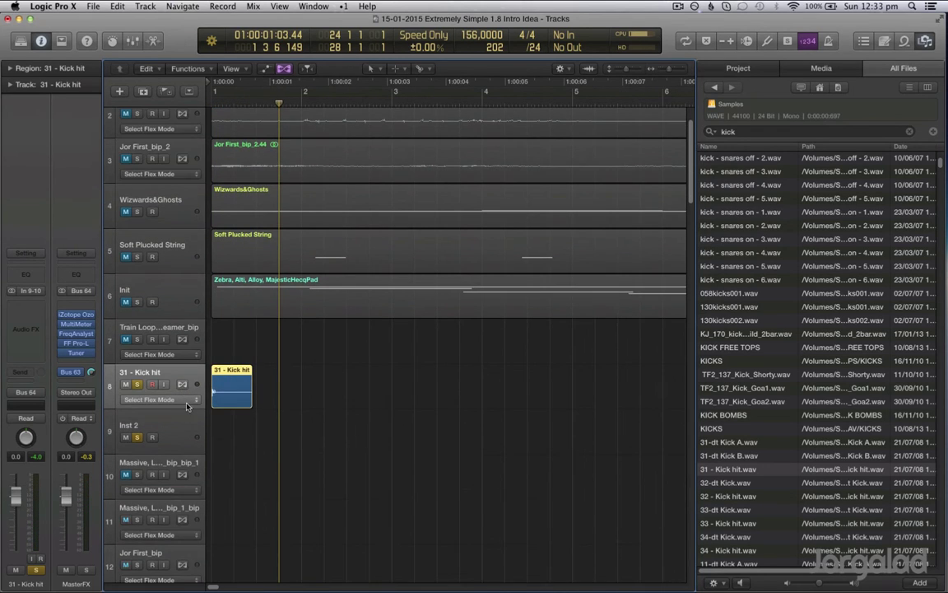
left_click(187, 403)
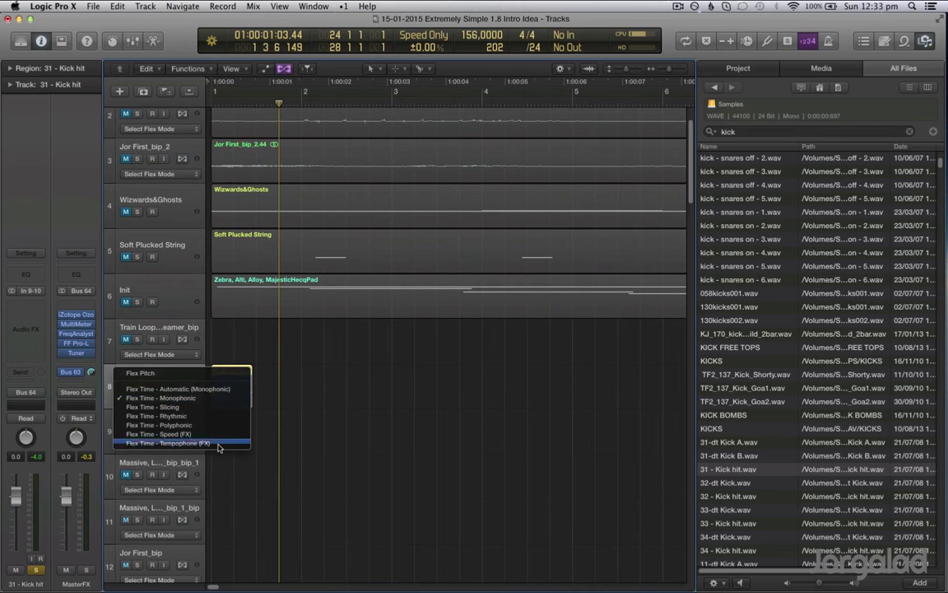
left_click(209, 398)
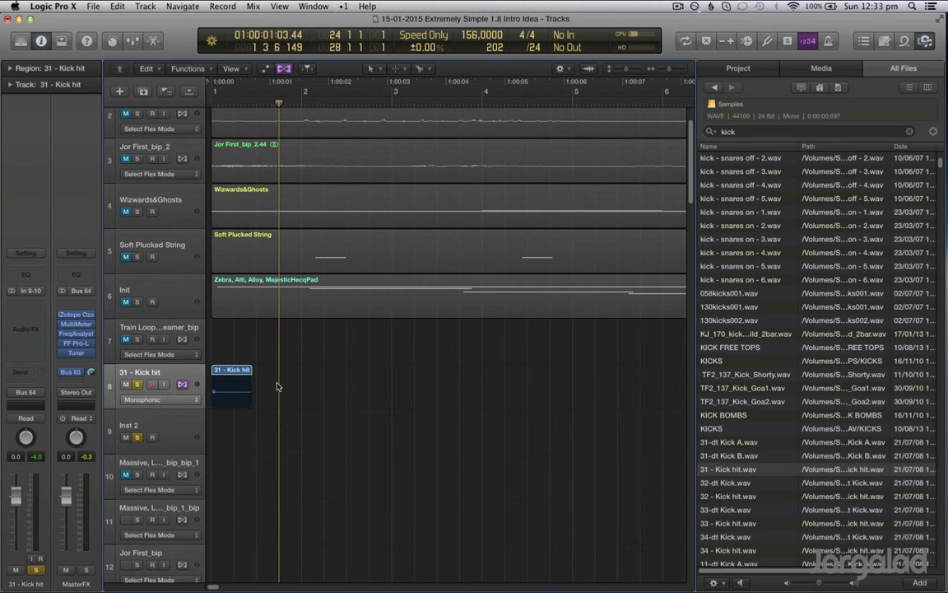
- Time-stretch the kick region to a length of 16 bars, ending at bar 17
left_click(255, 382)
key("super+Left")
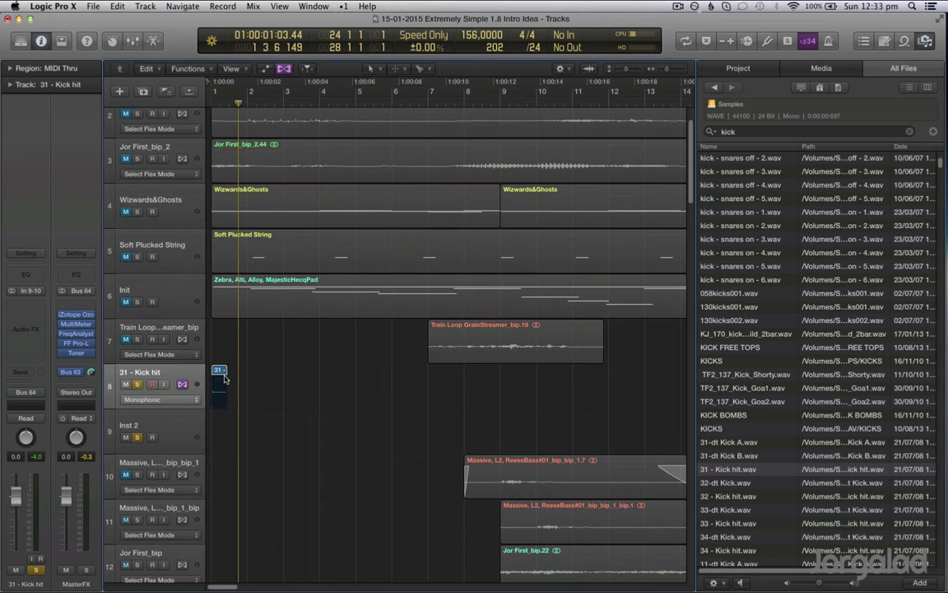
left_click_drag(224, 378, 647, 410)
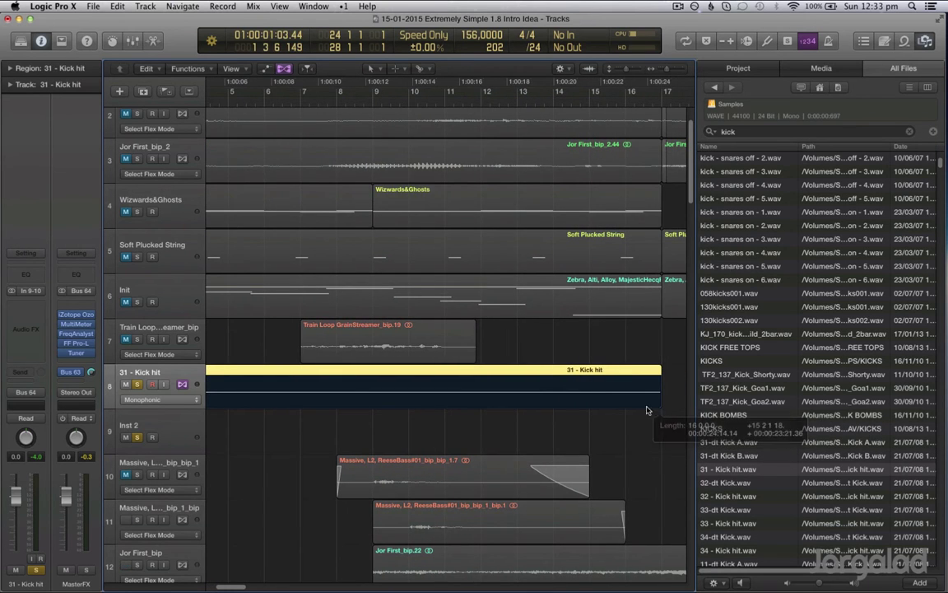
- Play the stretched kick region from the beginning of the project to hear the Monophonic result
key("Return")
key("XF86AudioRaiseVolume")
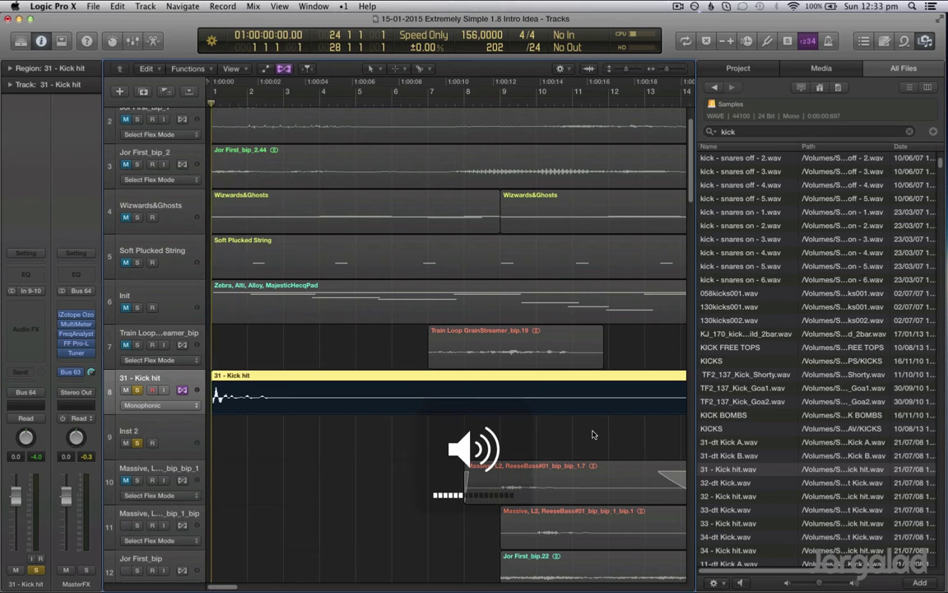
key("space")
key("XF86AudioRaiseVolume")
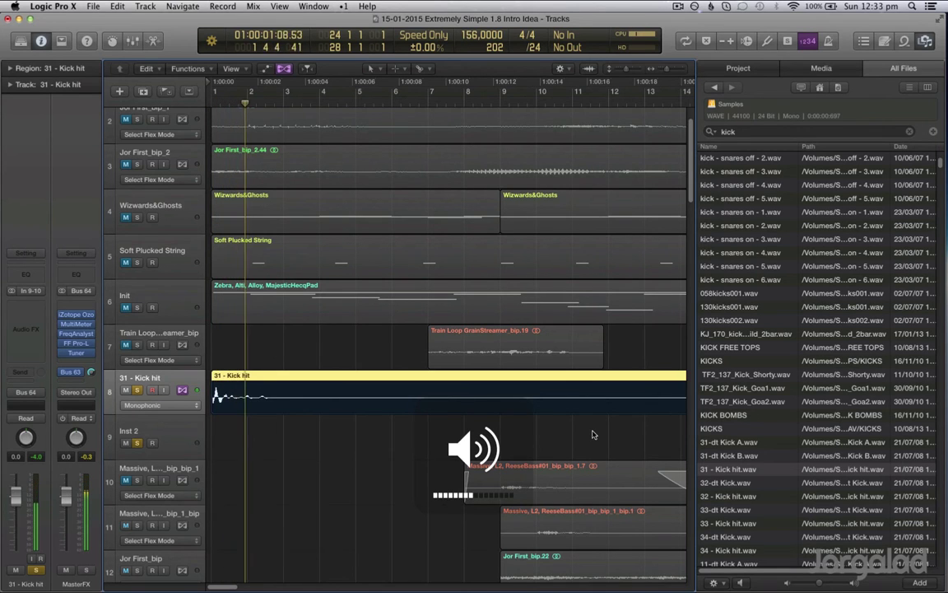
key("super+Left")
key("super+Left")
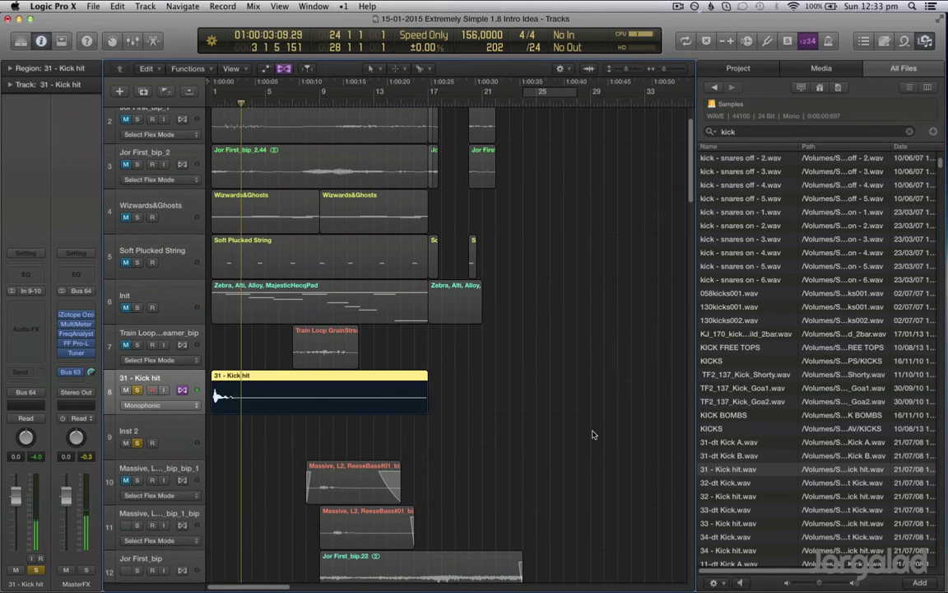
key("space")
key("space")
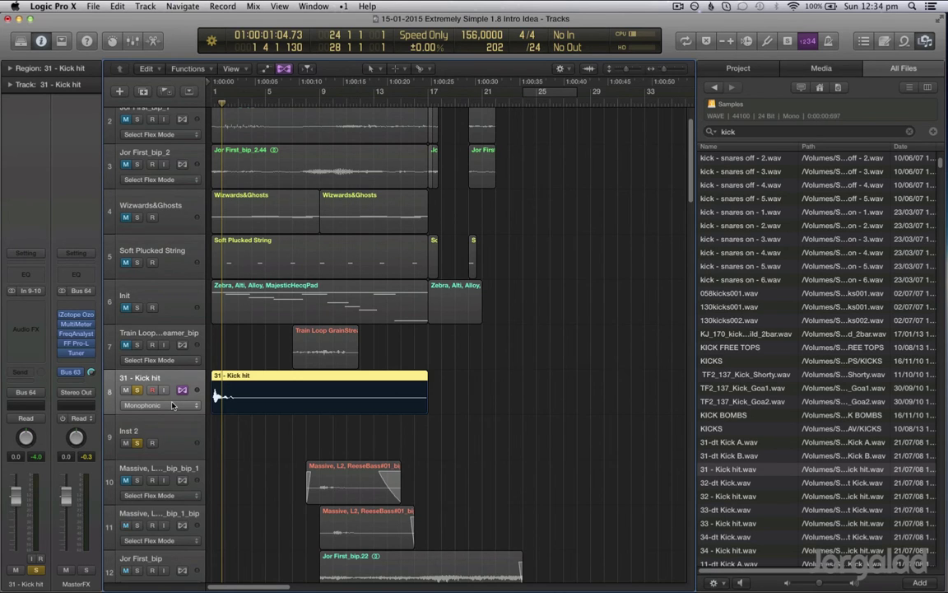
- Change the kick track's flex mode to Flex Time - Tempophone (FX)
key("a")
key("a")
key("super+f")
left_click(175, 405)
left_click(305, 136)
left_click(187, 406)
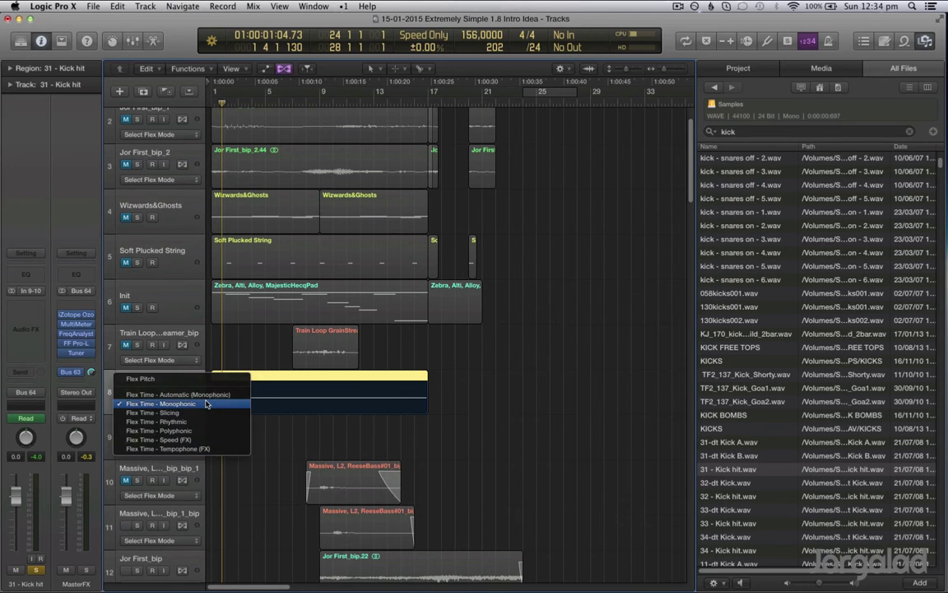
left_click(226, 449)
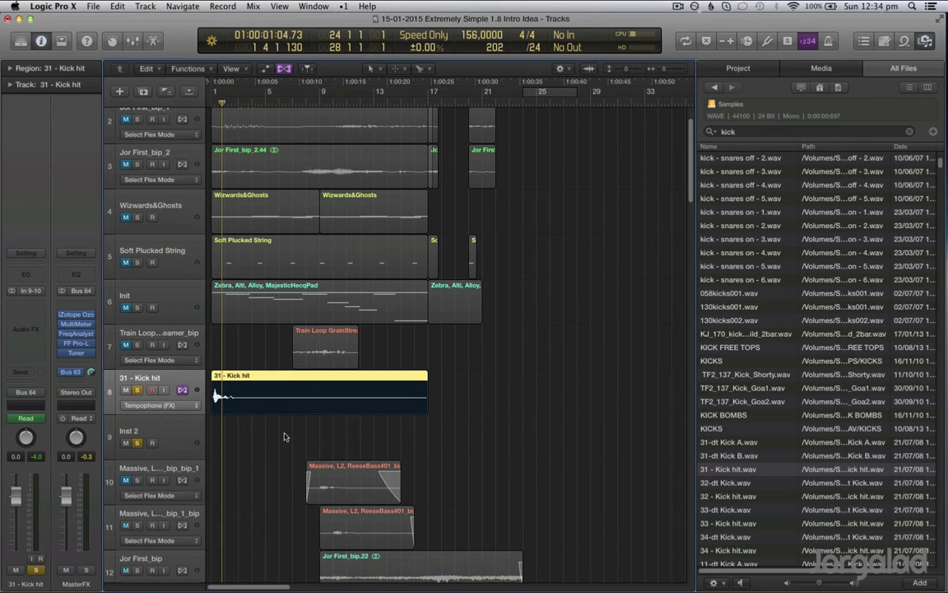
- Reveal the kick track's parameters and set the Tempophone grain size to 160 ms while playing from the beginning
key("Return")
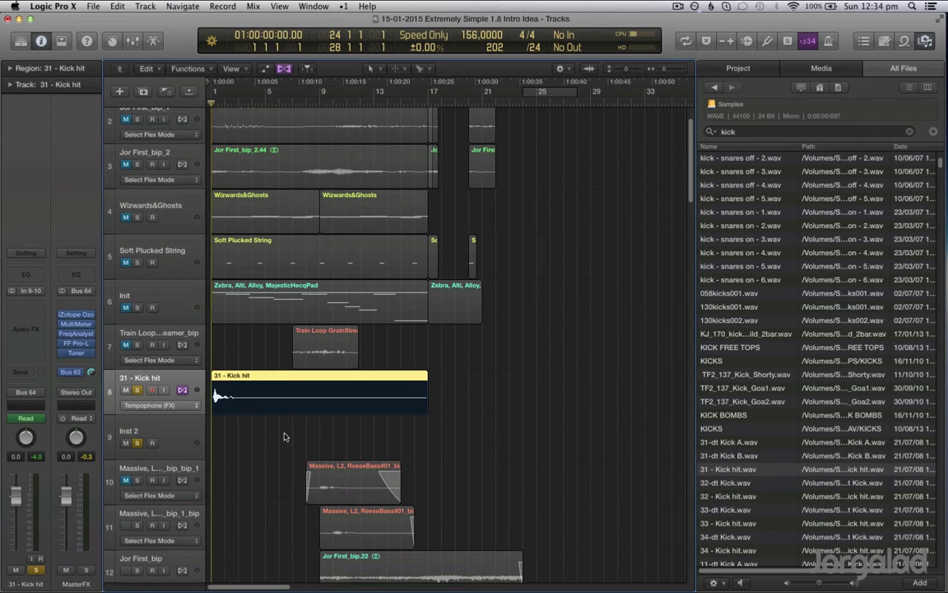
left_click(11, 87)
key("space")
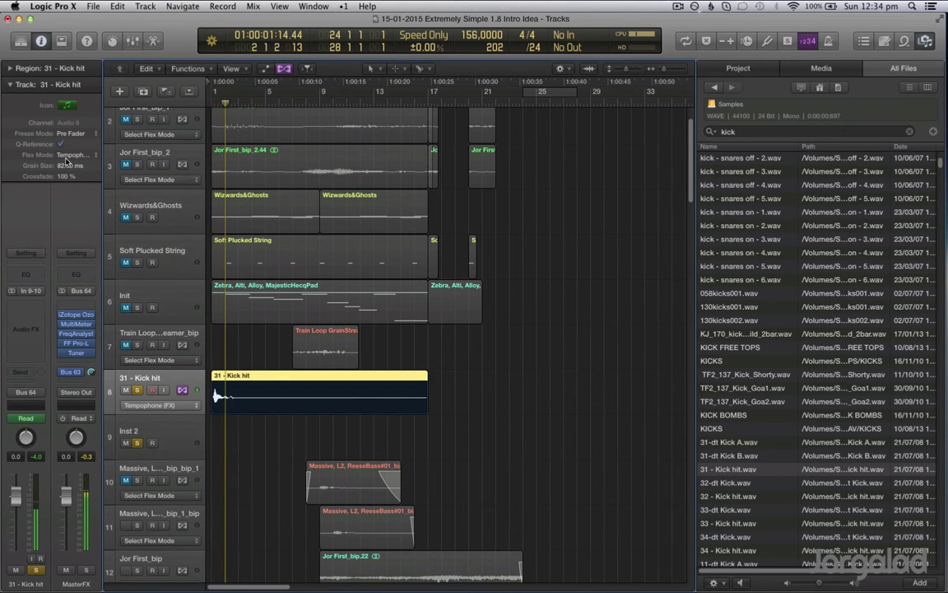
left_click_drag(66, 161, 70, 156)
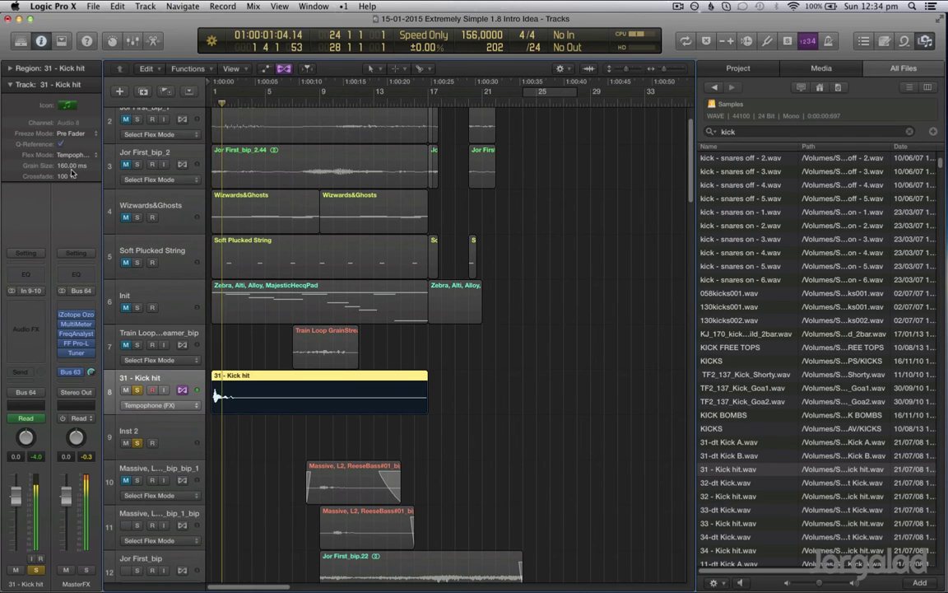
- Try Tempophone crossfade settings of 46 % and 0 % during playback and settle on 12 %
left_click_drag(72, 173, 44, 217)
key("space")
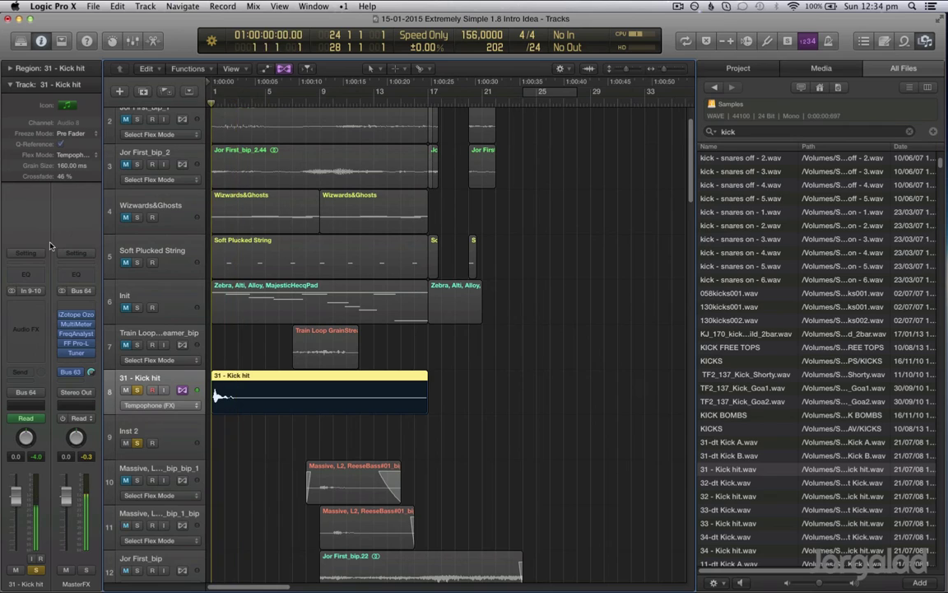
key("space")
left_click_drag(63, 176, 55, 238)
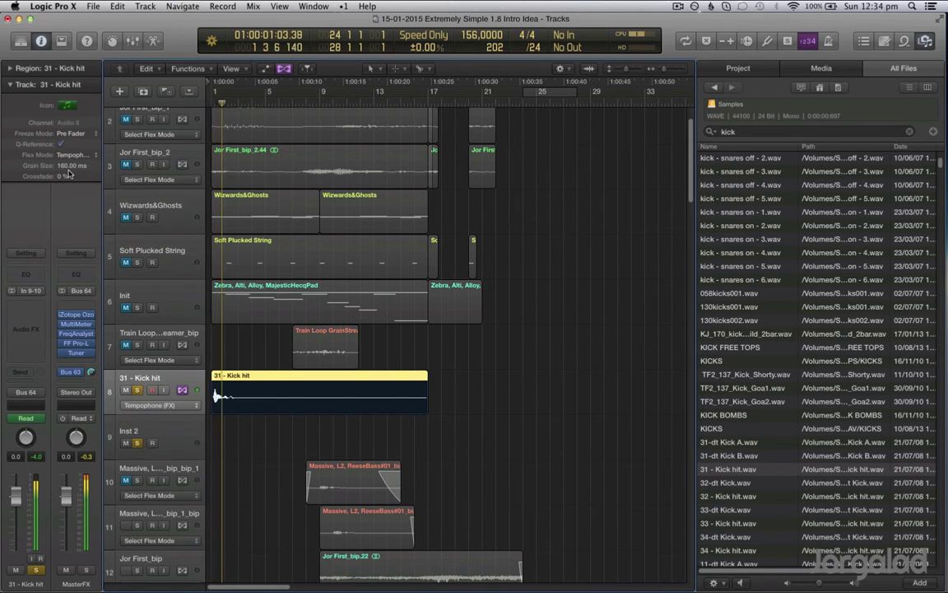
left_click_drag(71, 173, 72, 167)
key("a")
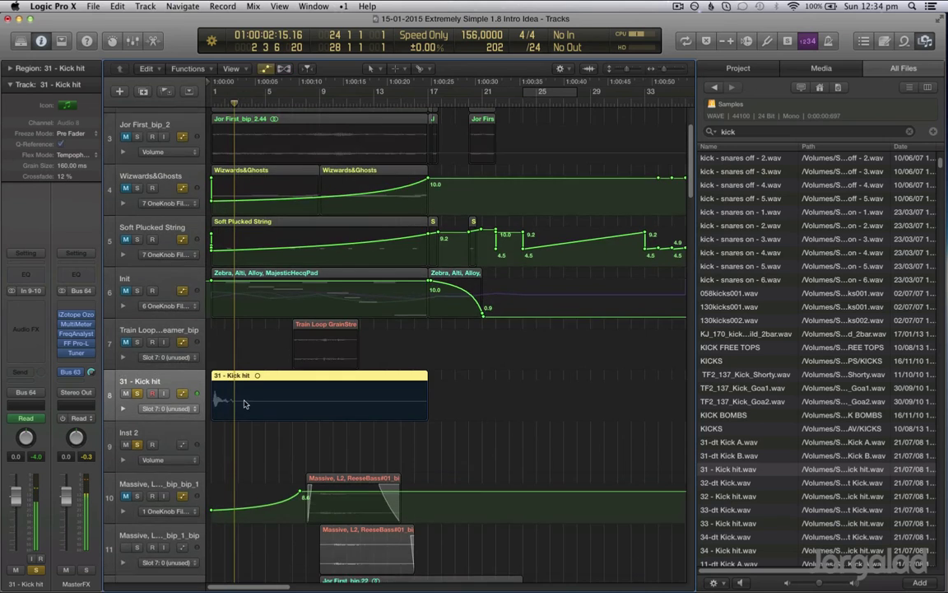
key("a")
key("super+b")
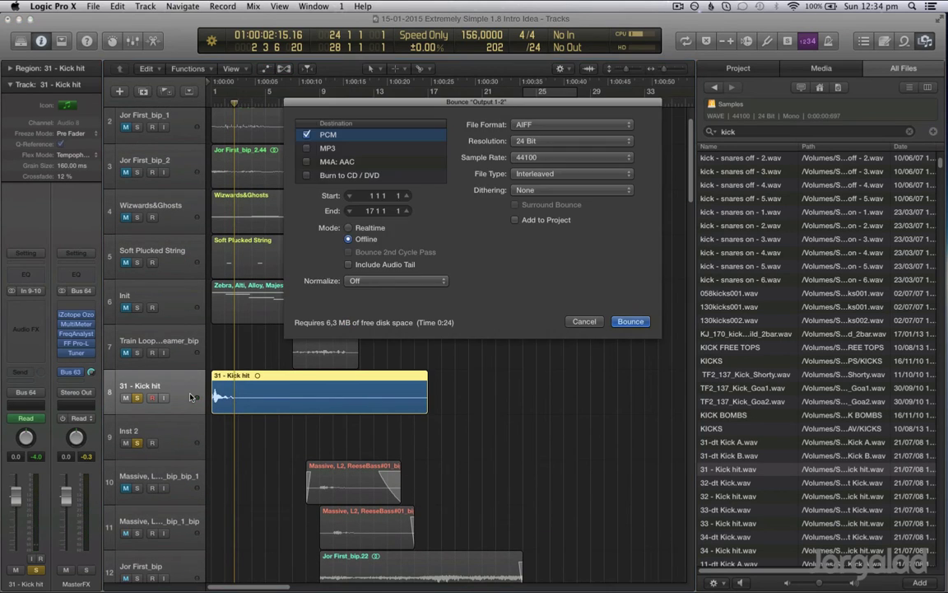
key("Return")
left_click(874, 540)
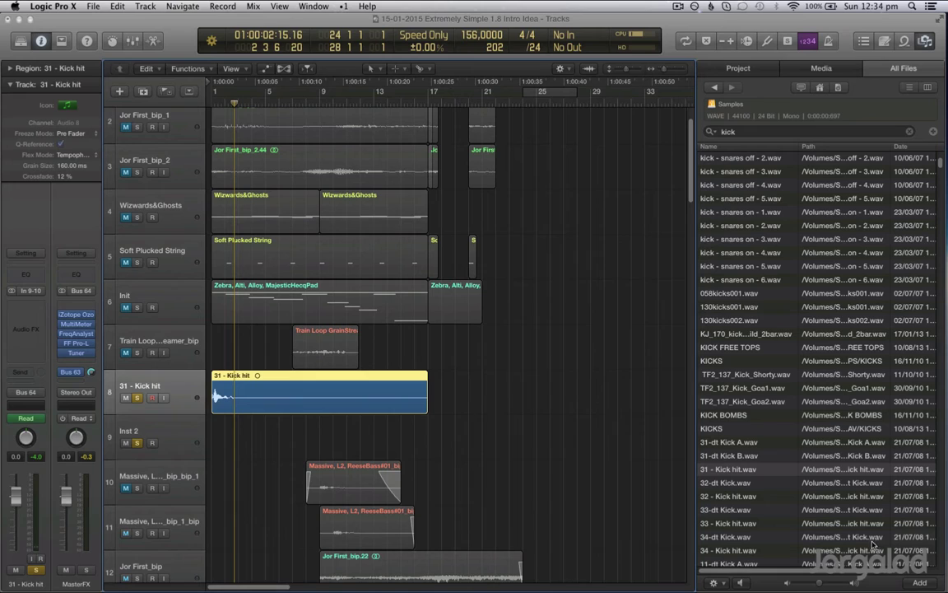
- Bounce the stretched kick region in place to a new track and solo only that track
key("ctrl+b")
key("Escape")
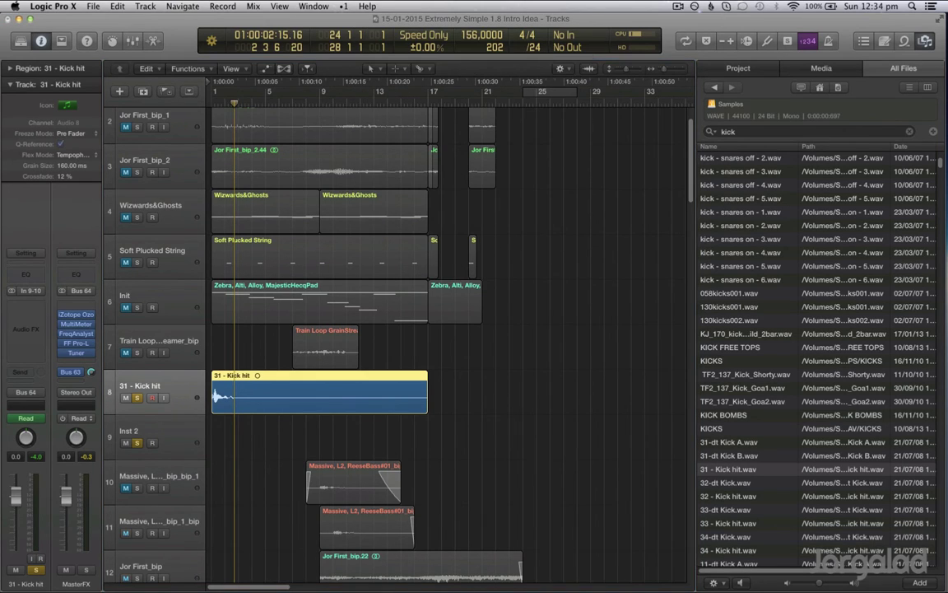
key("space")
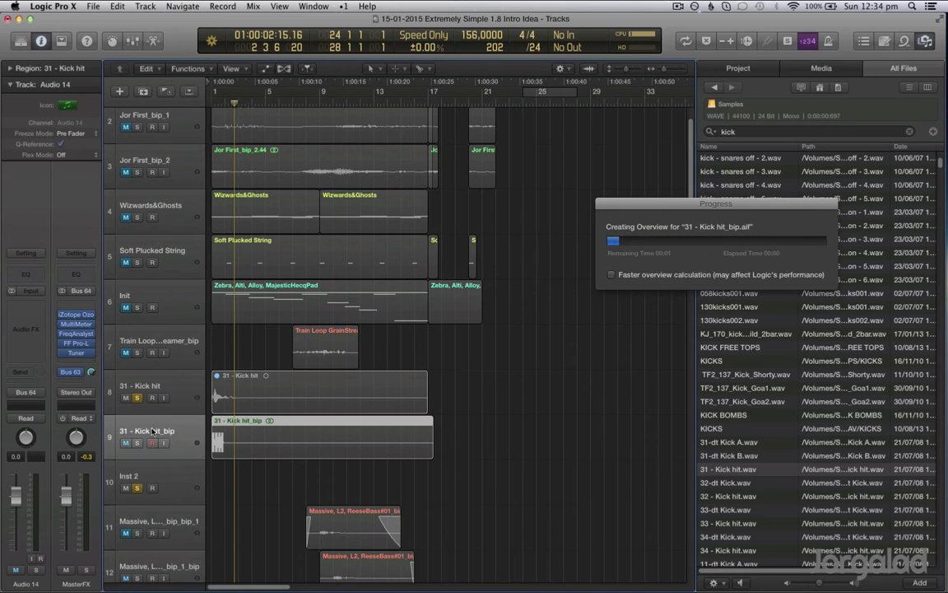
left_click(137, 444, "alt")
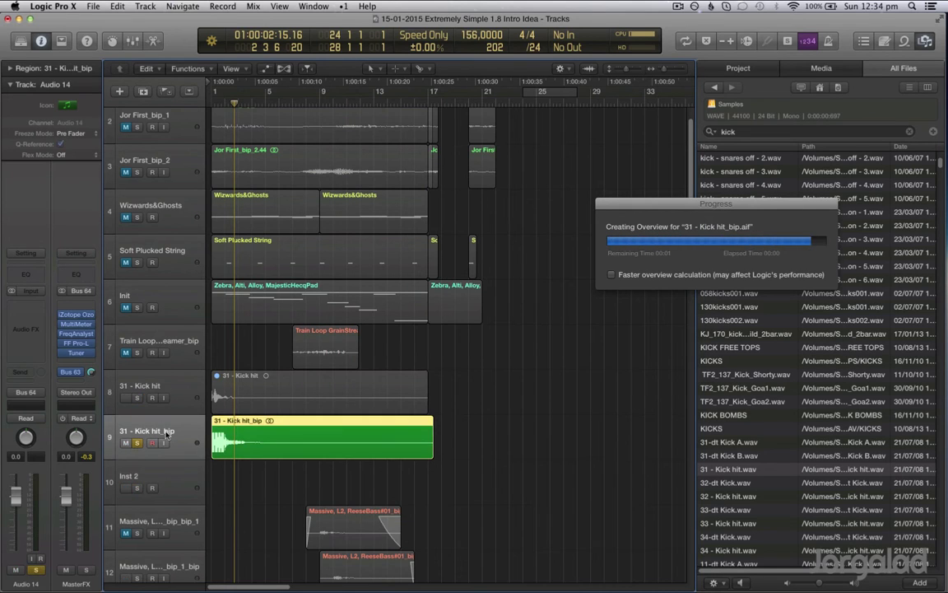
- Insert the Native Instruments Guitar Rig 5 MFX effect in stereo on the bounced kick track
left_click(24, 320)
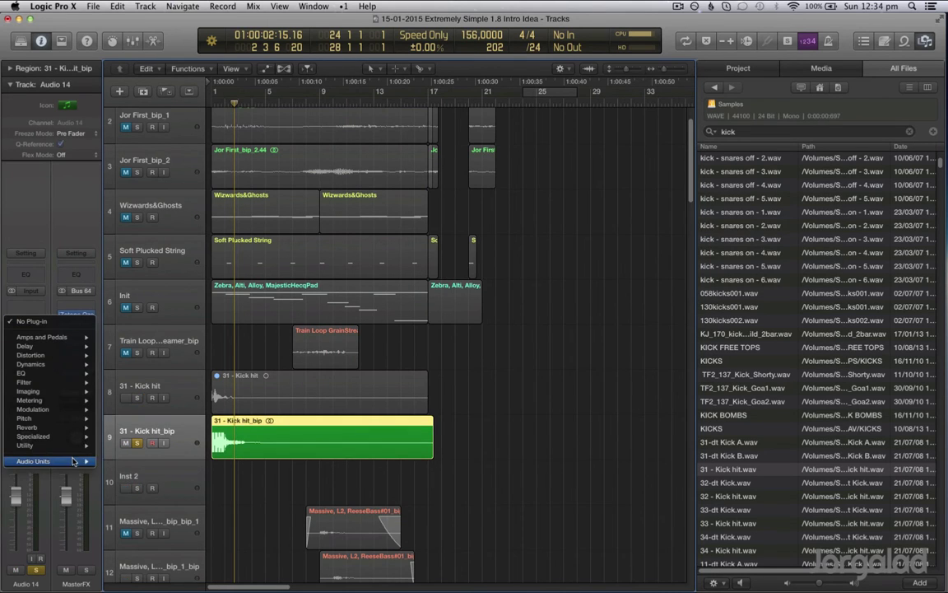
mouse_move(50, 461)
mouse_move(149, 456)
mouse_move(296, 474)
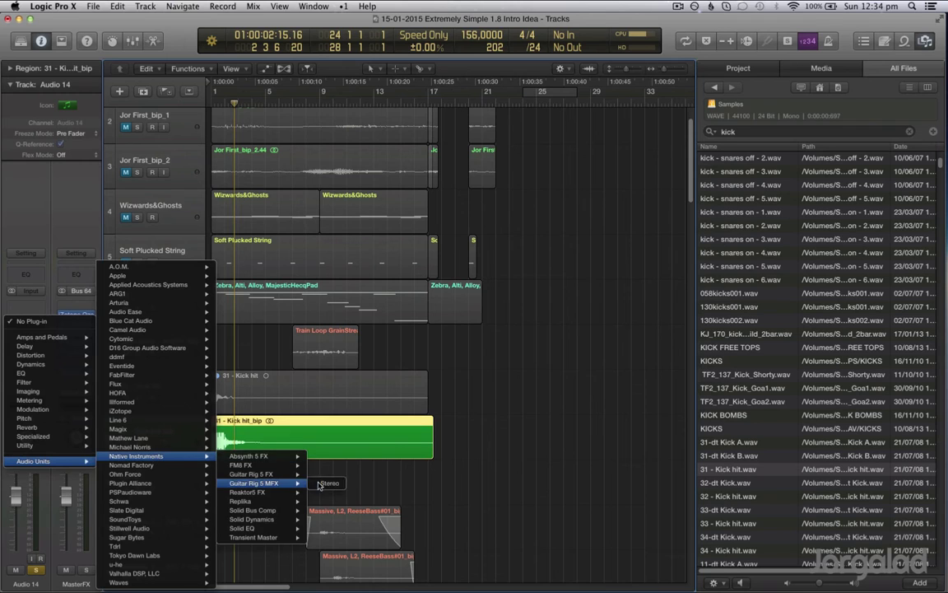
left_click(329, 475)
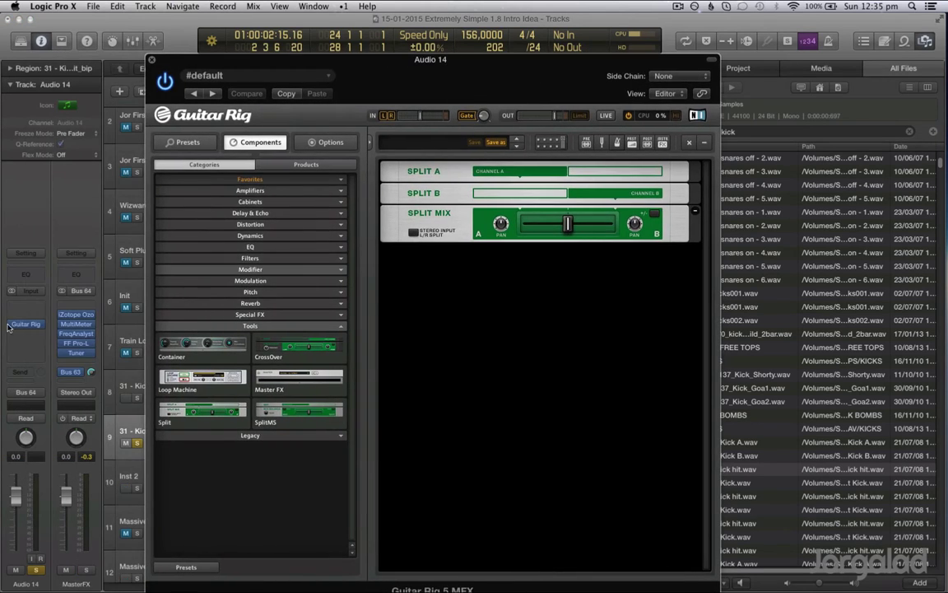
left_click(43, 361)
key("Escape")
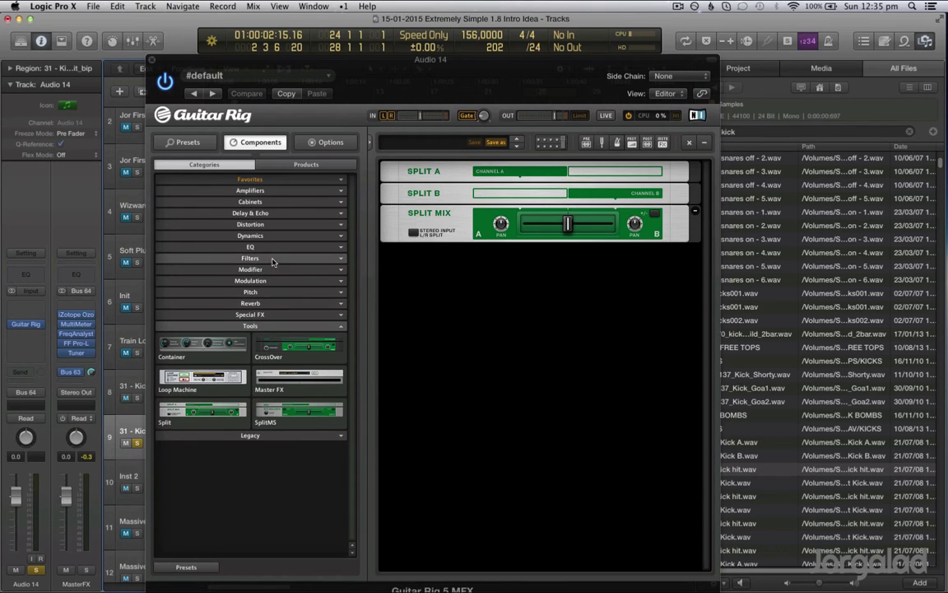
- Add the Mulholland Drive distortion below Split Mix in the Guitar Rig rack and close the plug-in window
left_click(267, 225)
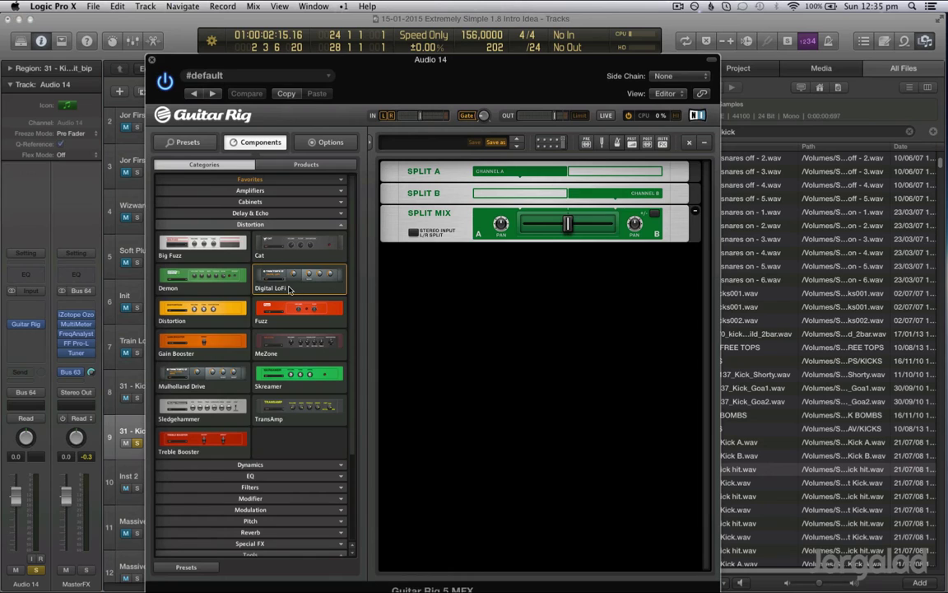
left_click_drag(202, 374, 556, 302)
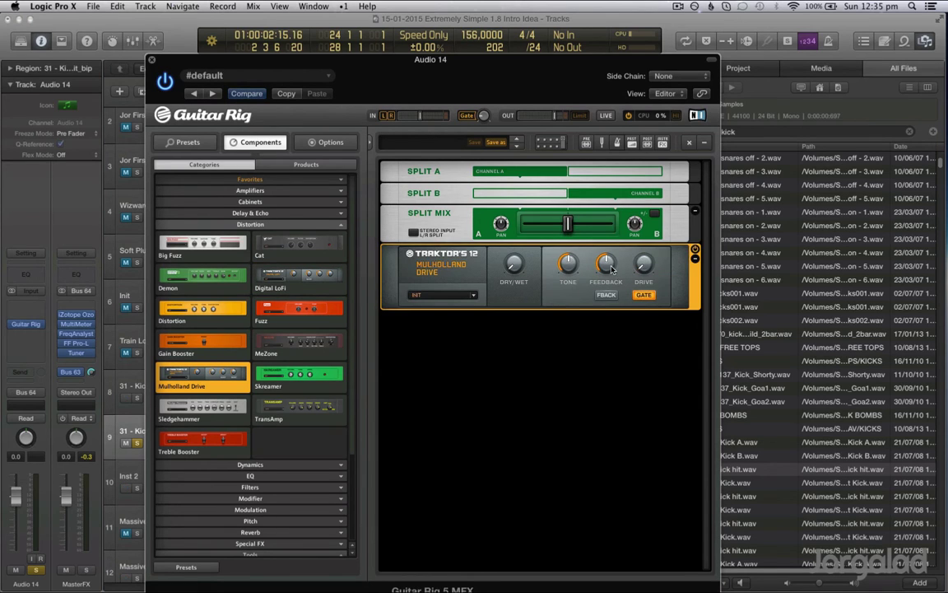
key("super+w")
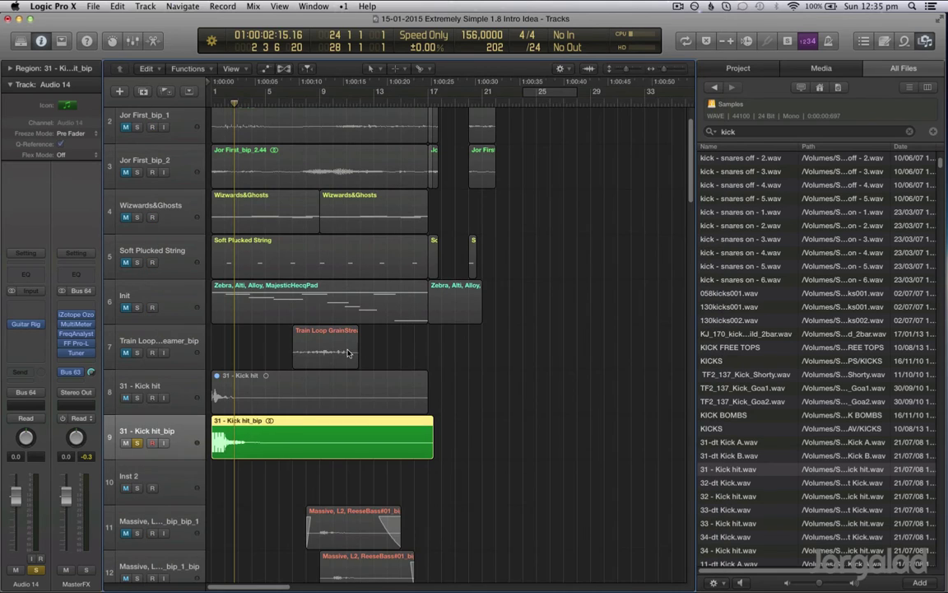
- Set the cycle range to the bounced kick region, shorten it to end at 4 4 1, and start looped playback
key("super+u")
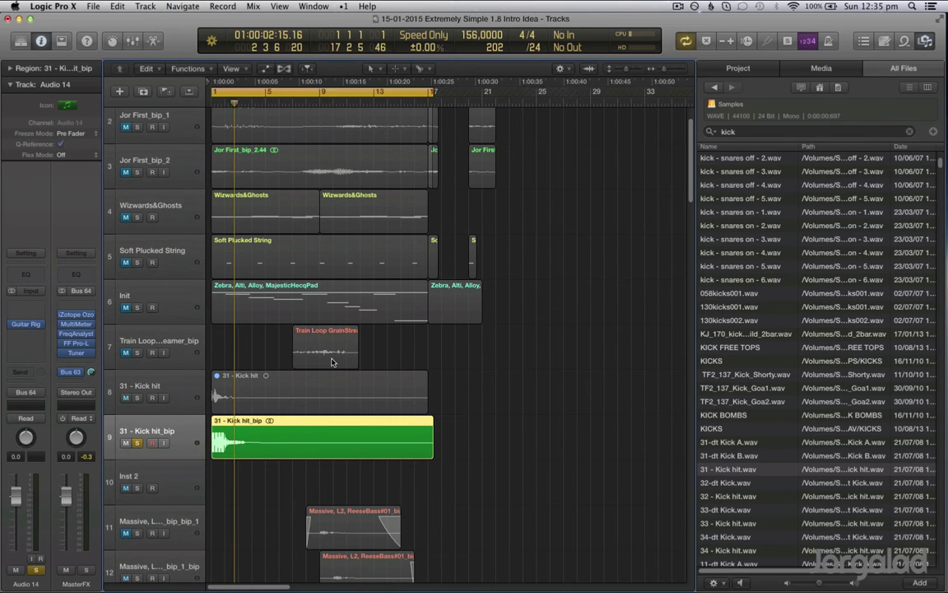
left_click_drag(434, 93, 267, 96)
key("space")
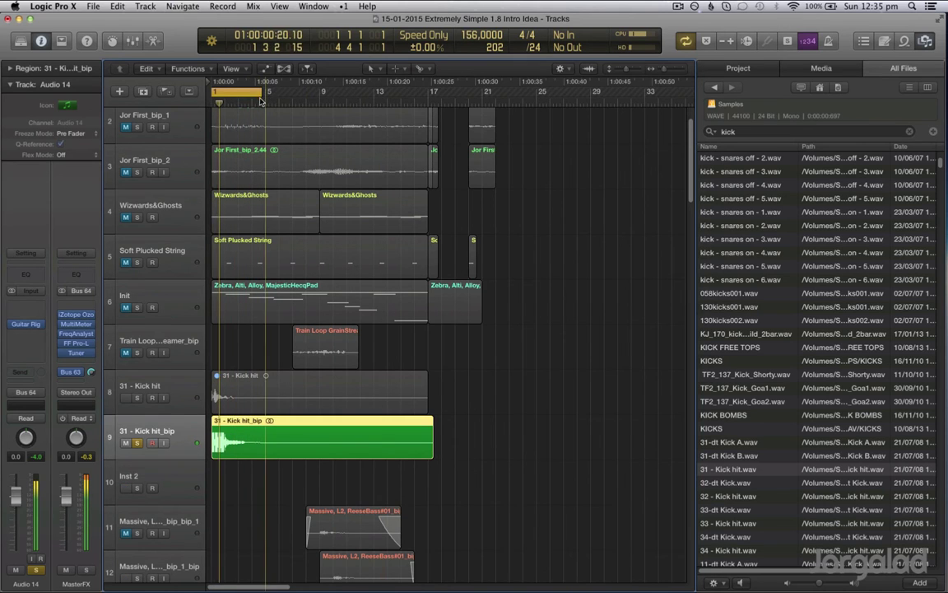
- Reopen Guitar Rig on the bounced kick track and set Mulholland Drive's dry/wet to about 98 and feedback to about 95, adjusting Tone and Drive
left_click(26, 322)
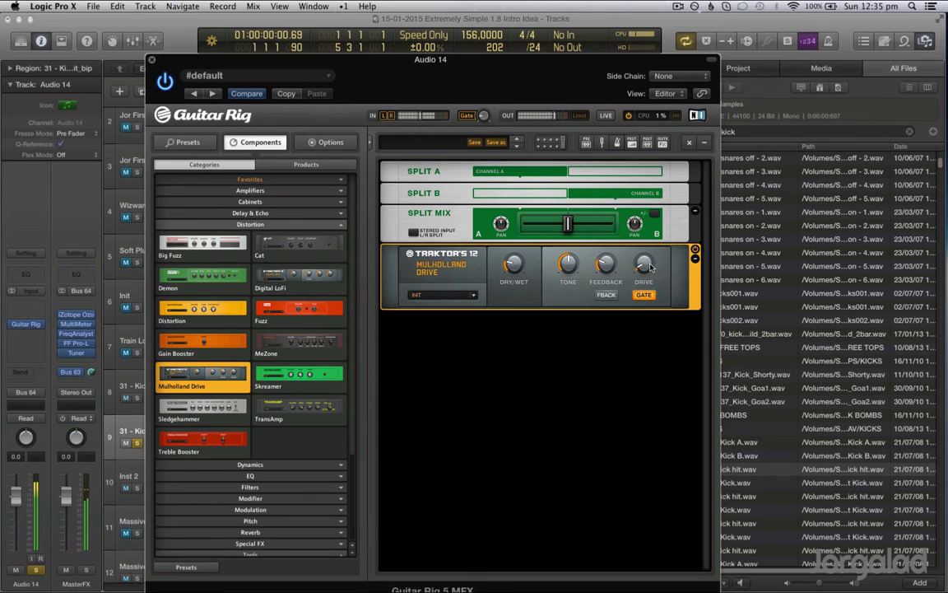
mouse_move(647, 264)
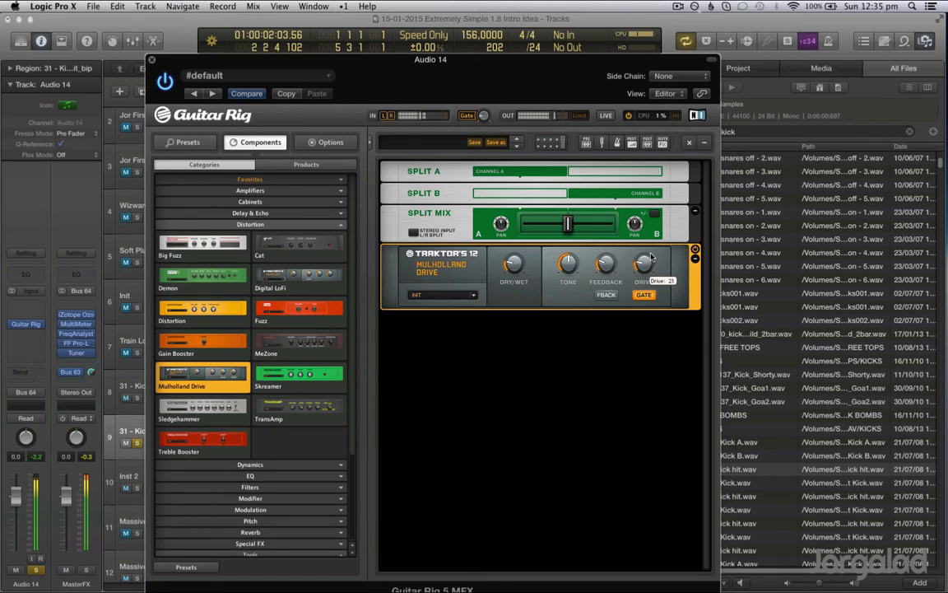
mouse_move(519, 265)
left_click_drag(519, 266, 526, 262)
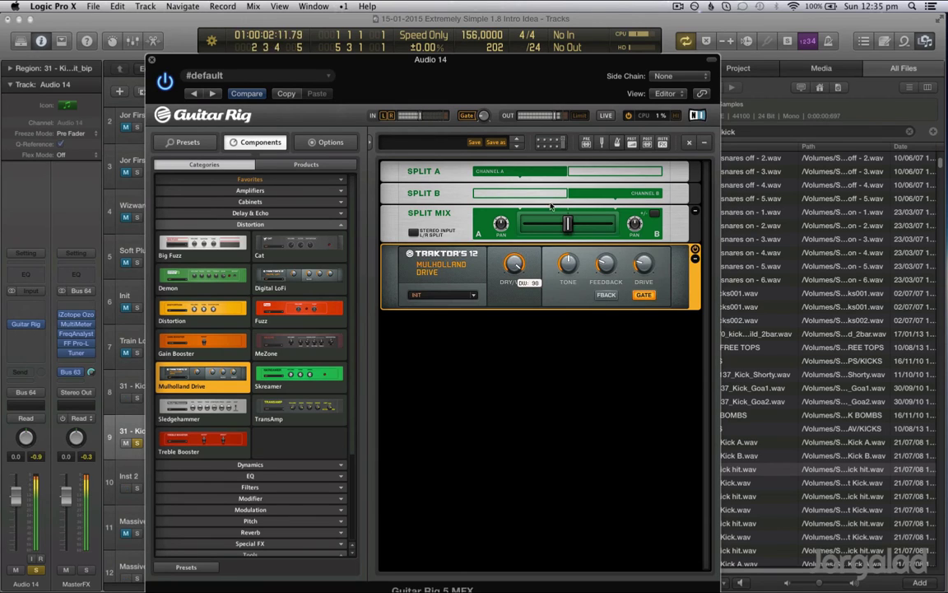
mouse_move(573, 269)
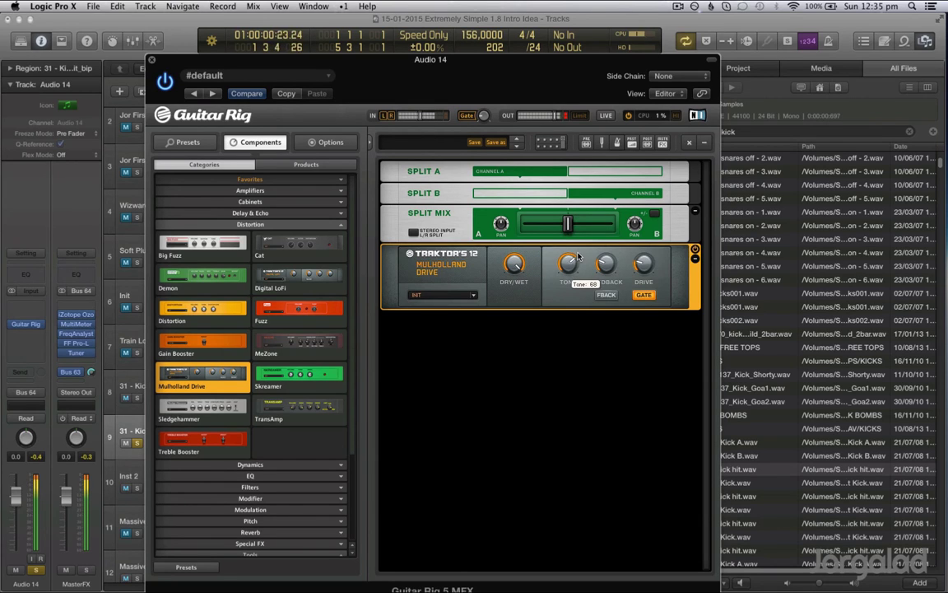
mouse_move(648, 264)
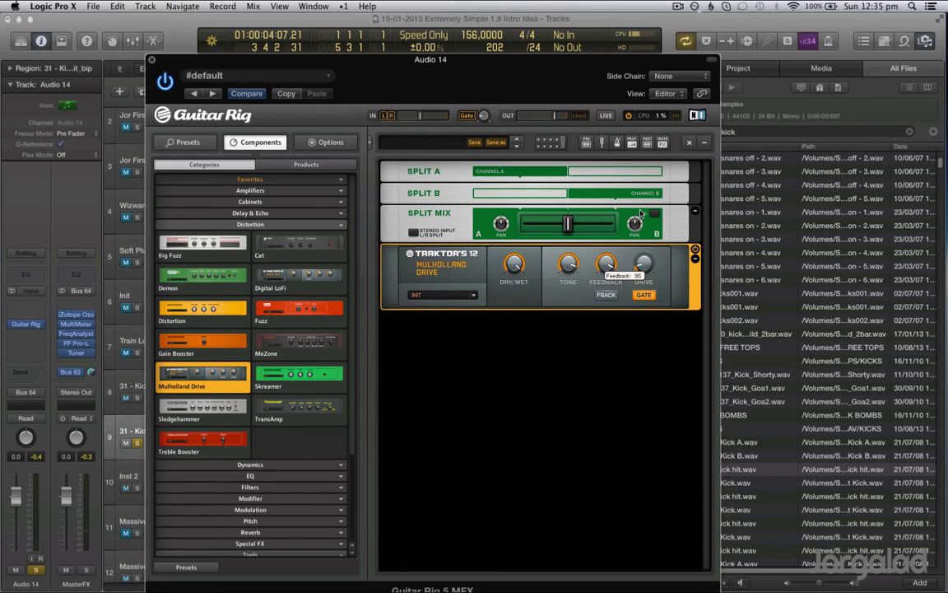
- Lower the kick track's volume to -4.2 dB and readjust Mulholland Drive's Tone during playback
left_click_drag(11, 498, 27, 563)
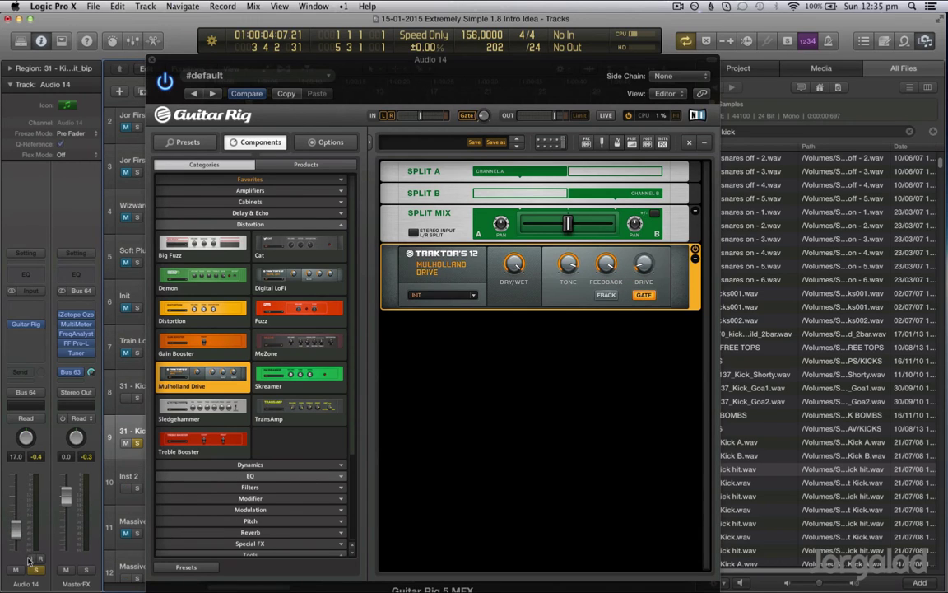
key("space")
left_click_drag(19, 525, 28, 494)
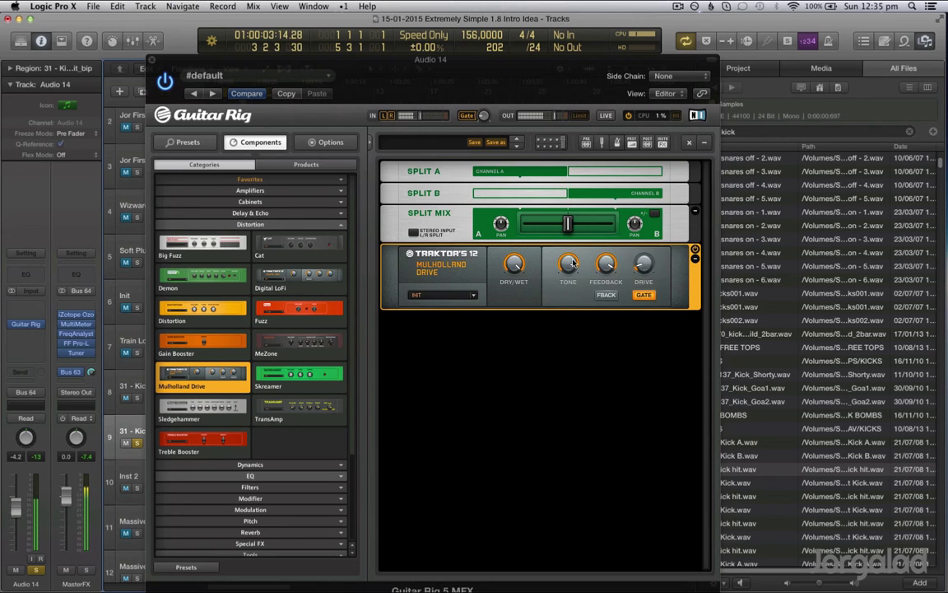
left_click_drag(574, 262, 574, 294)
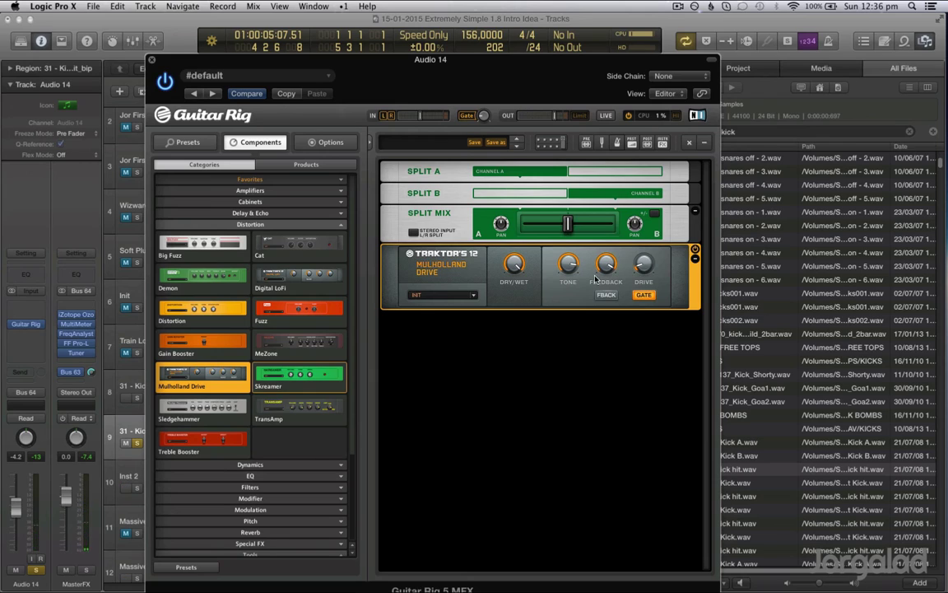
left_click_drag(574, 265, 598, 285)
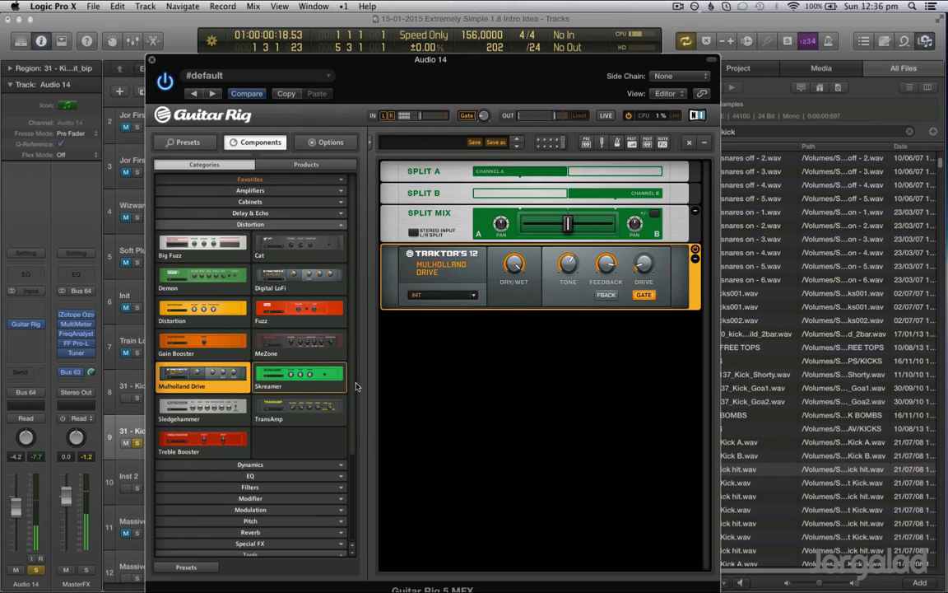
- Add the Analog Sequencer modifier below Mulholland Drive and load its user preset JorAllDown
left_click(310, 553)
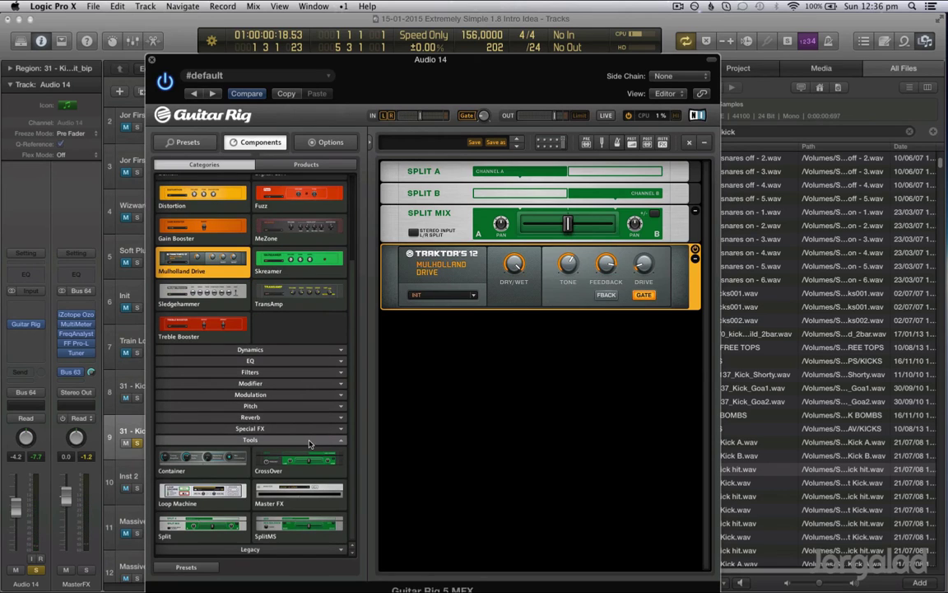
left_click(282, 387)
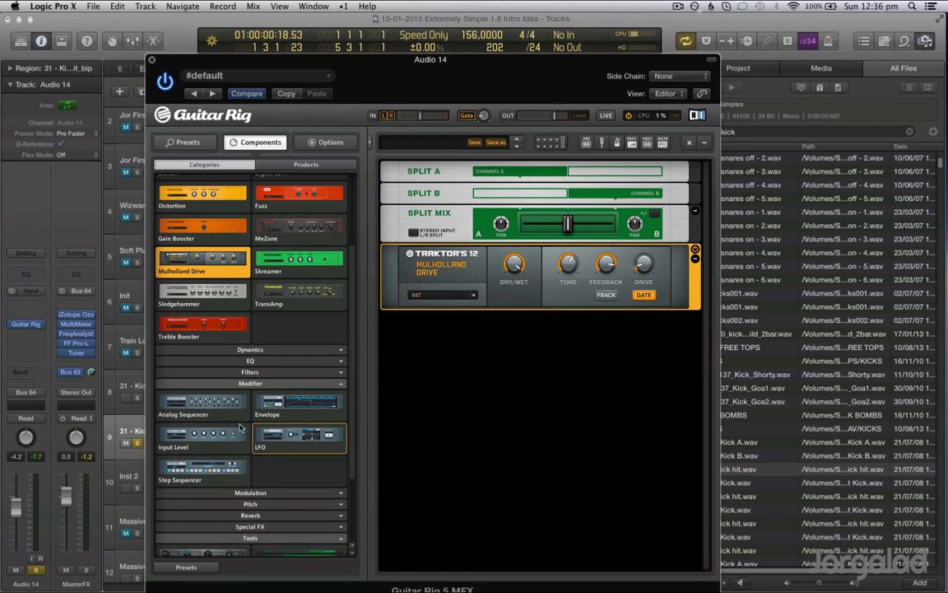
left_click_drag(202, 401, 510, 402)
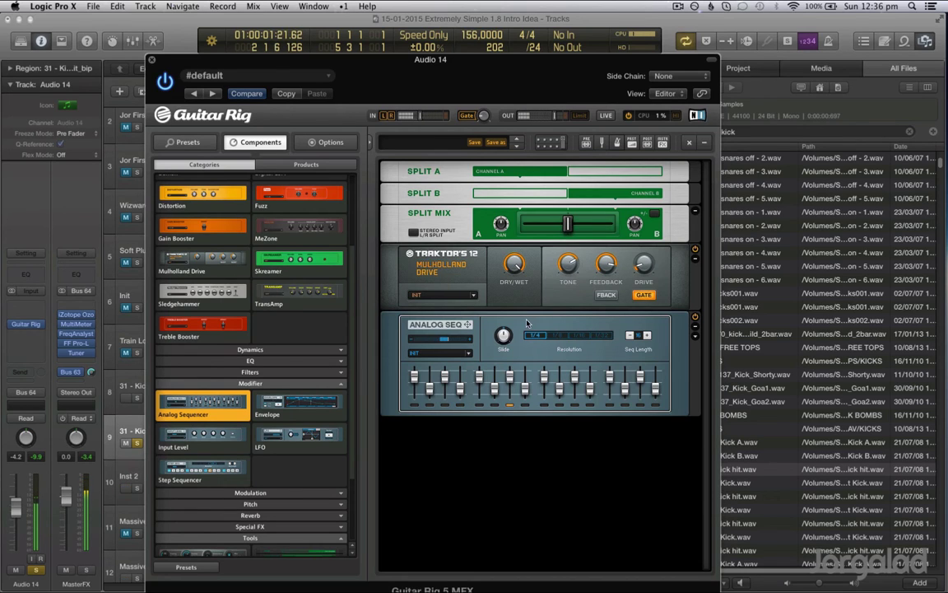
left_click(471, 354)
left_click(471, 354)
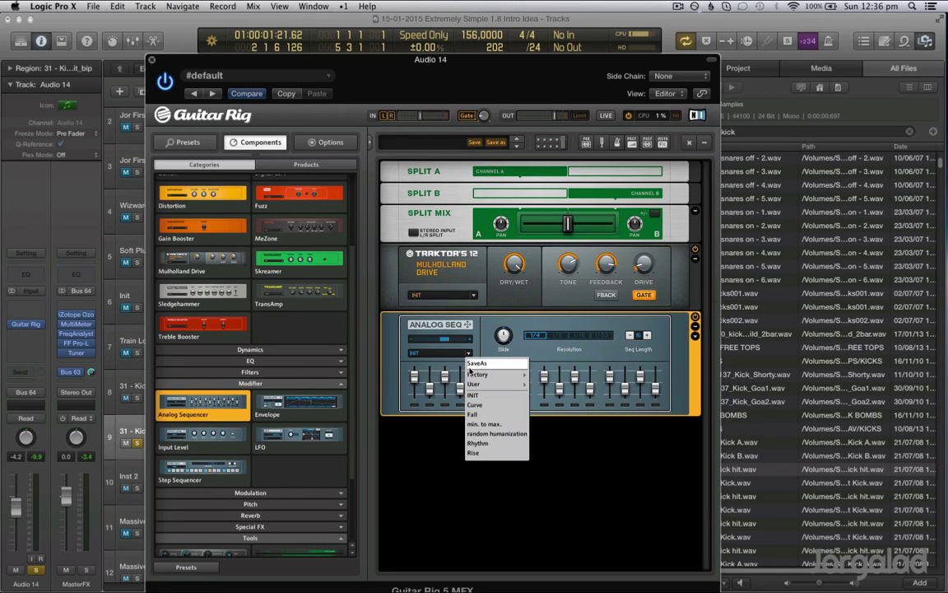
mouse_move(504, 384)
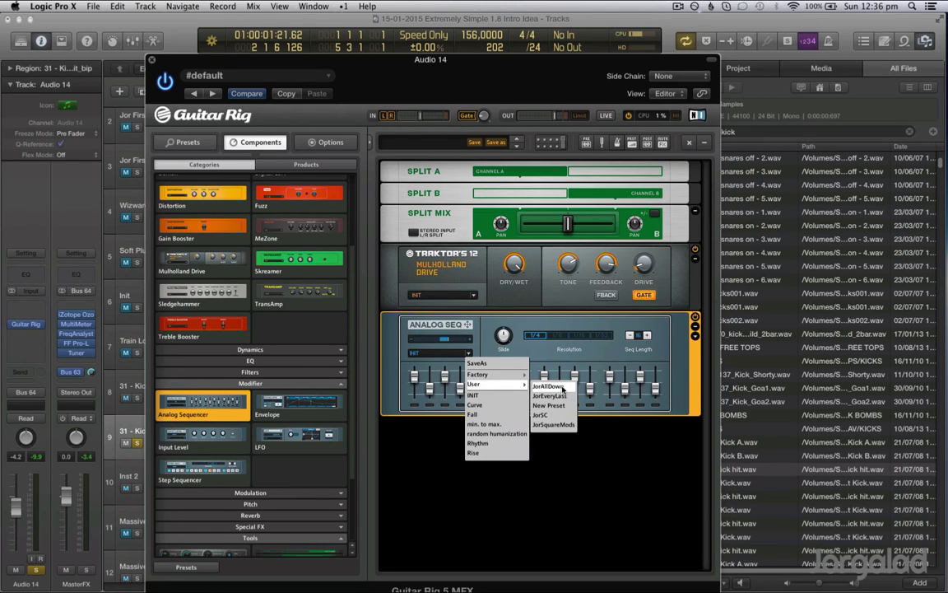
left_click(557, 388)
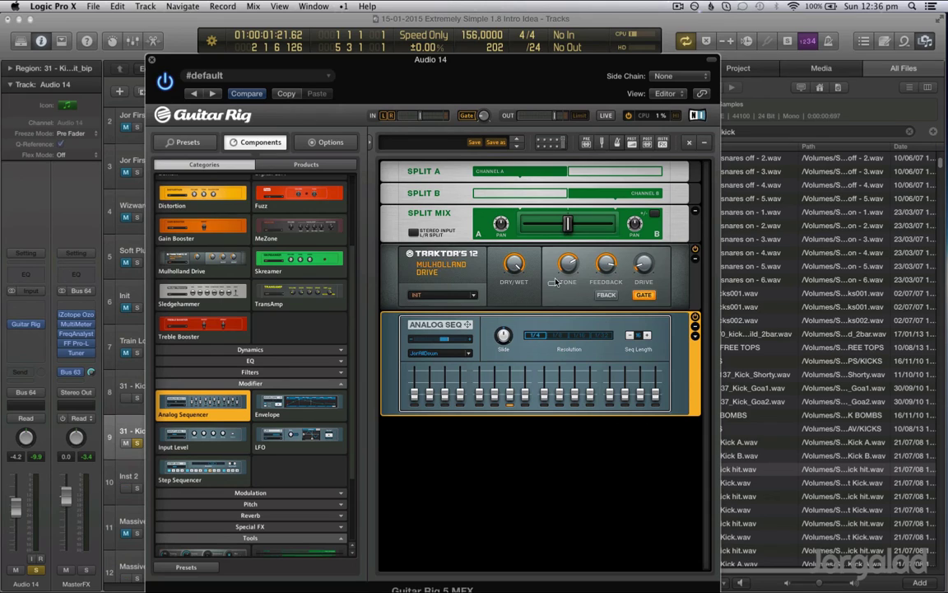
- Assign the sequencer to Mulholland Drive's Tone, set its resolution to 1/16, and raise steps 4, 8, 12, 14 and 16
mouse_move(573, 272)
left_click_drag(459, 393, 459, 370)
left_click_drag(524, 394, 524, 370)
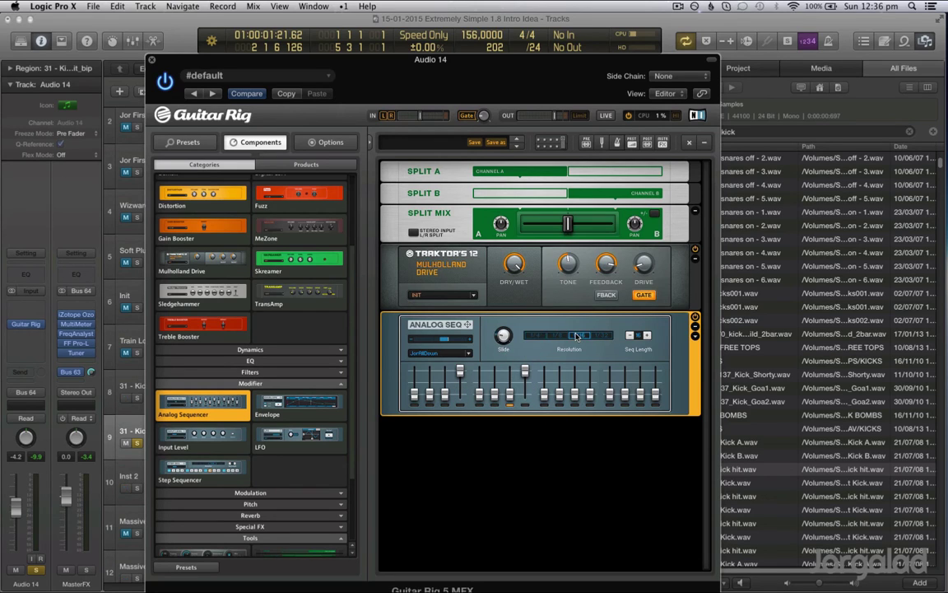
key("space")
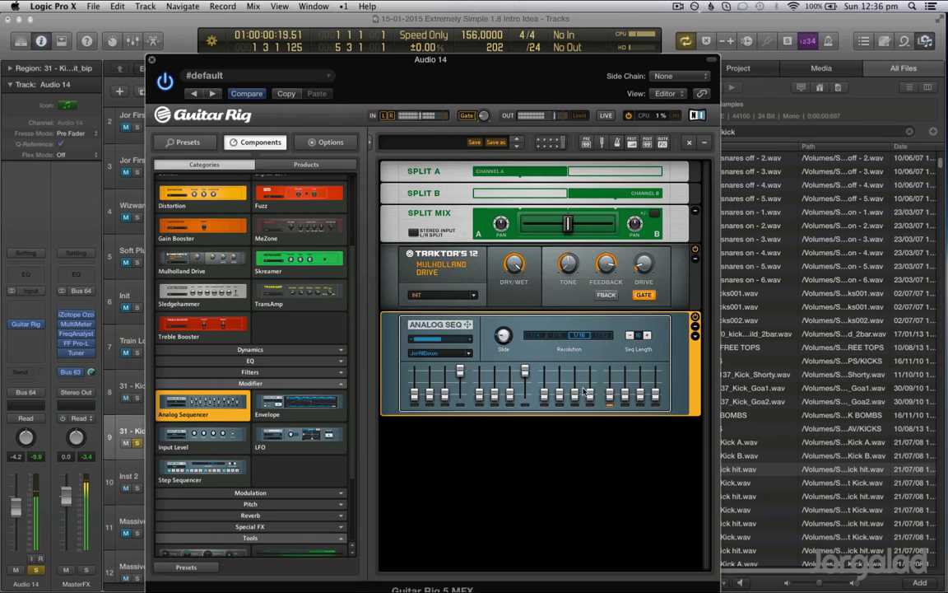
left_click_drag(590, 395, 656, 370)
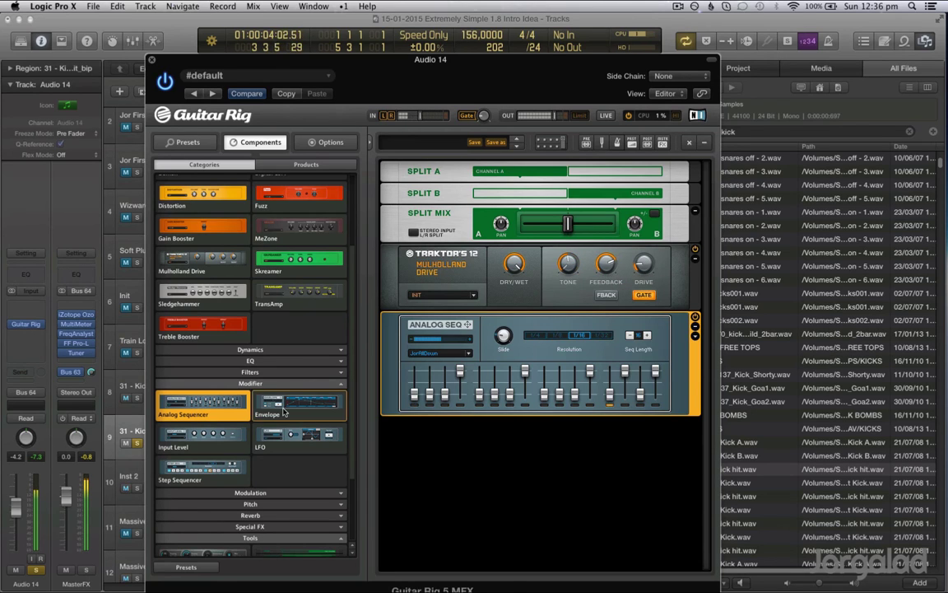
- Add the Gater effect below the Analog Sequencer, dismiss the overload alert, and adjust the Gater's Rate during playback
scroll(253, 446, "down", 3)
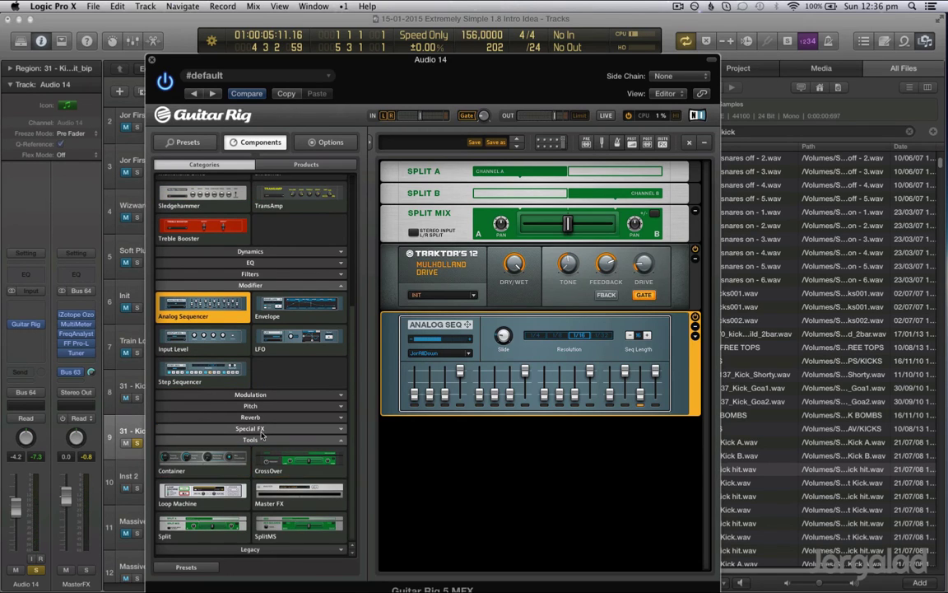
left_click(262, 441)
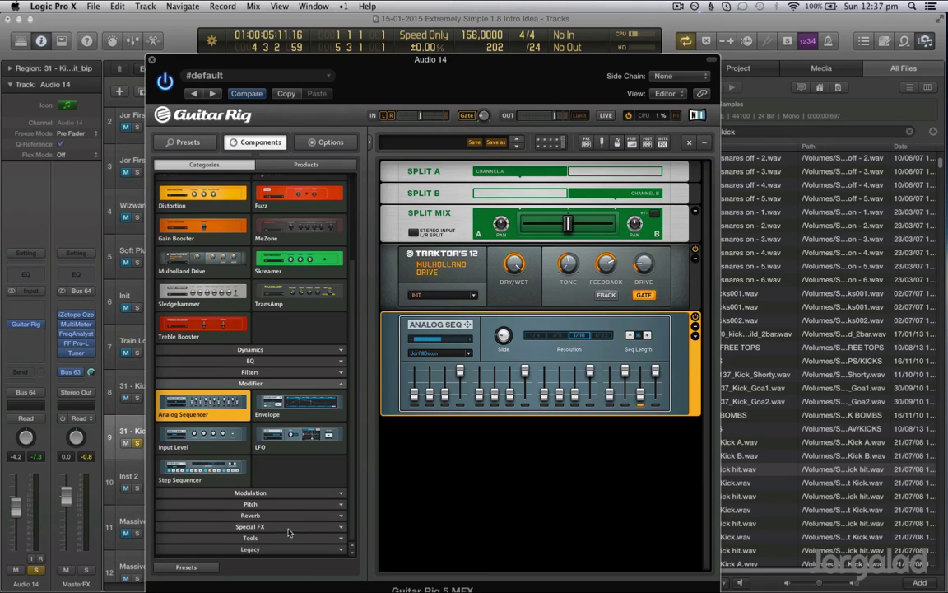
left_click(250, 526)
left_click_drag(237, 458, 560, 470)
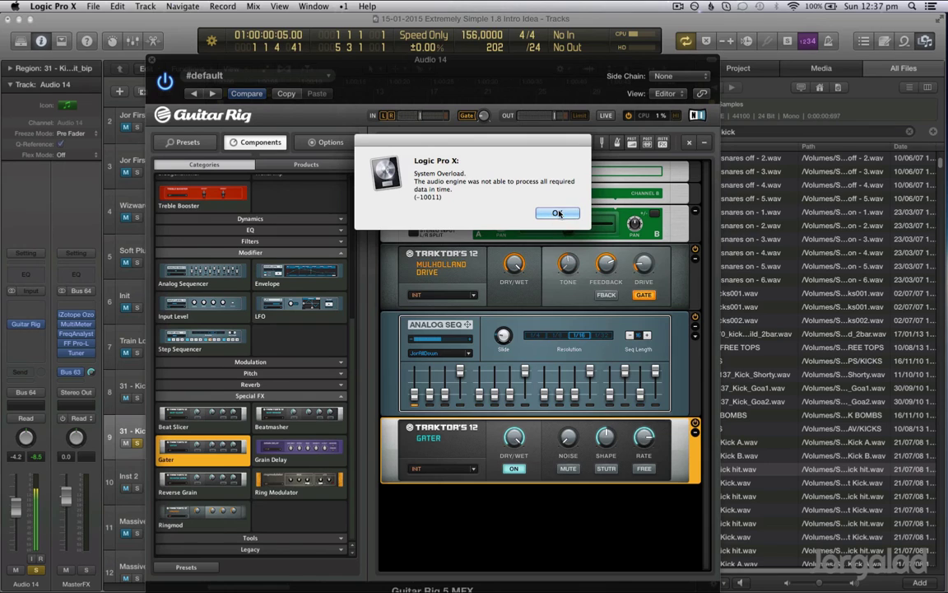
left_click(558, 213)
key("space")
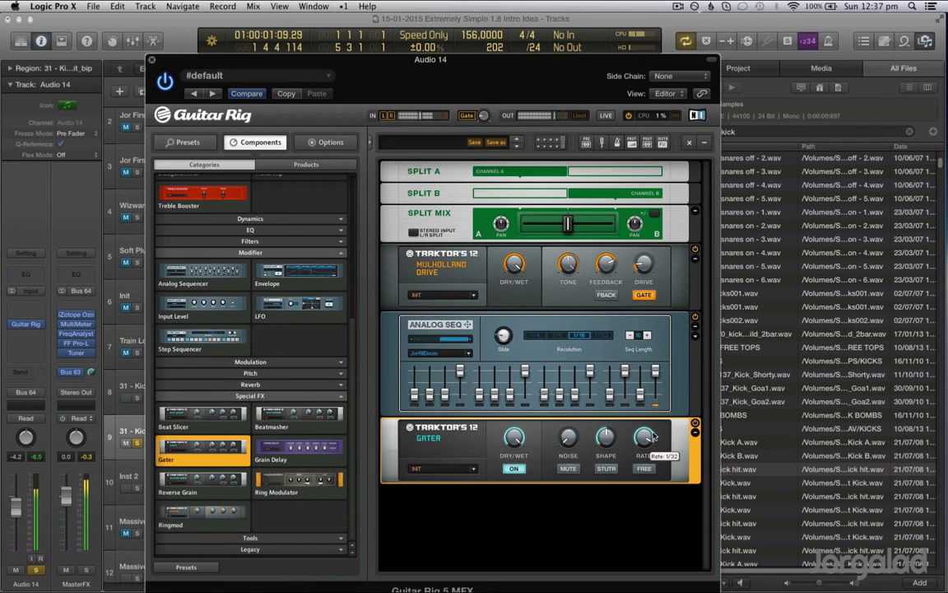
mouse_move(657, 450)
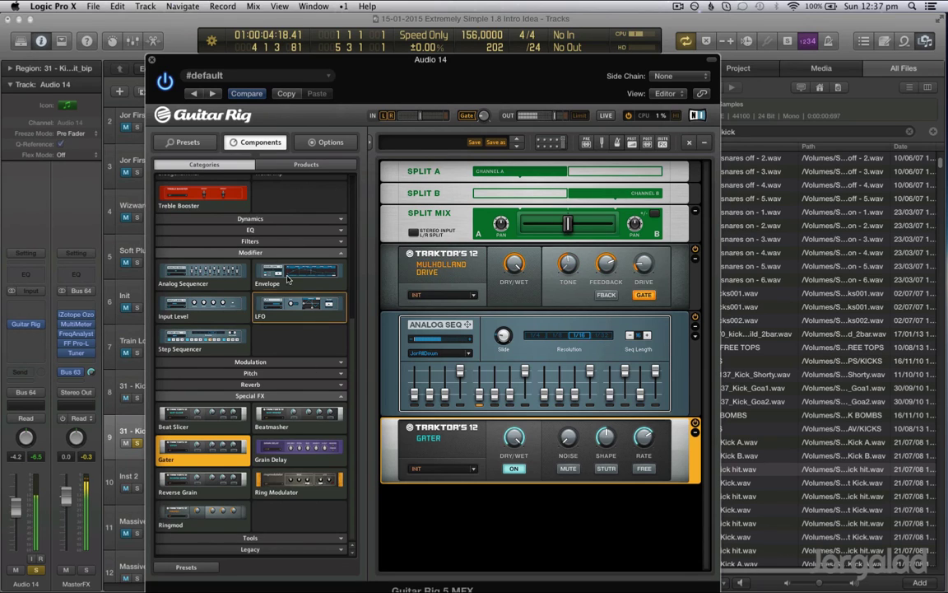
- Add the Pitch Pedal below the Gater, expand its extra controls, and move the pedal across its range
left_click(279, 375)
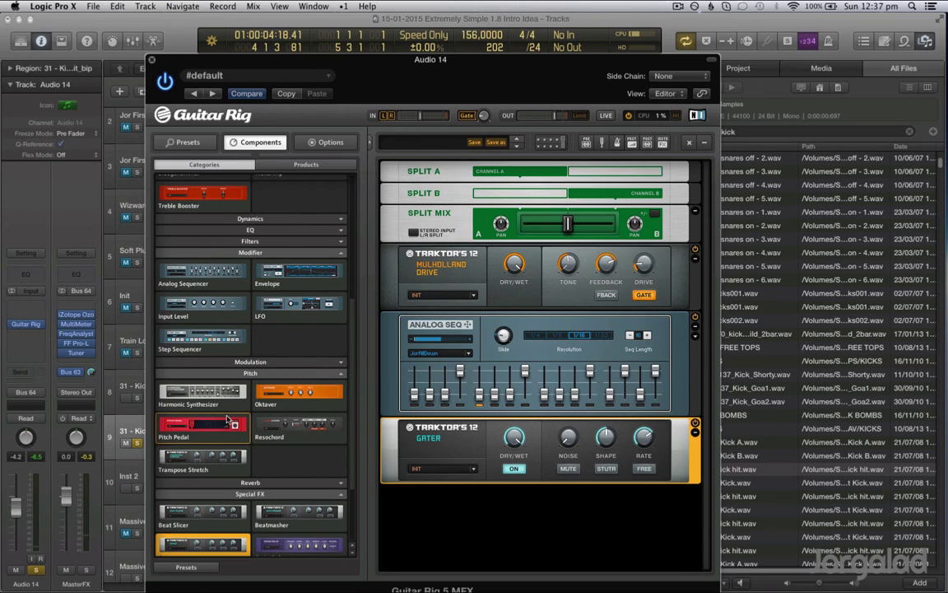
left_click_drag(202, 424, 635, 525)
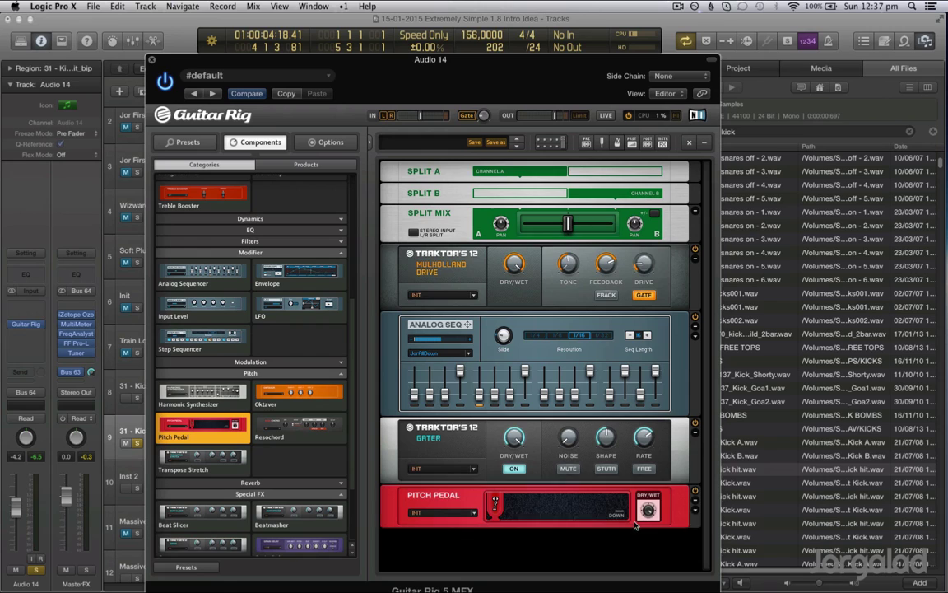
left_click(695, 509)
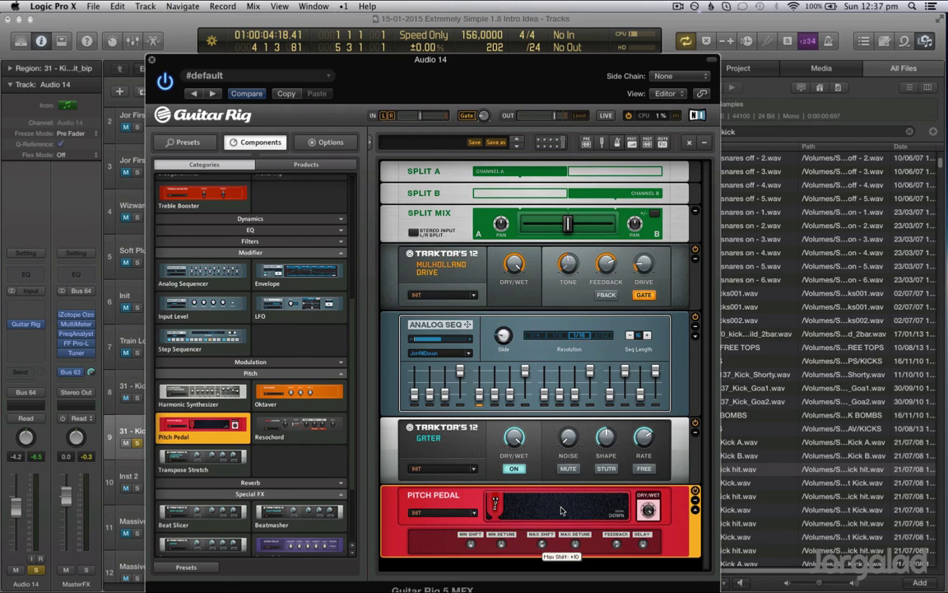
left_click_drag(500, 510, 616, 500)
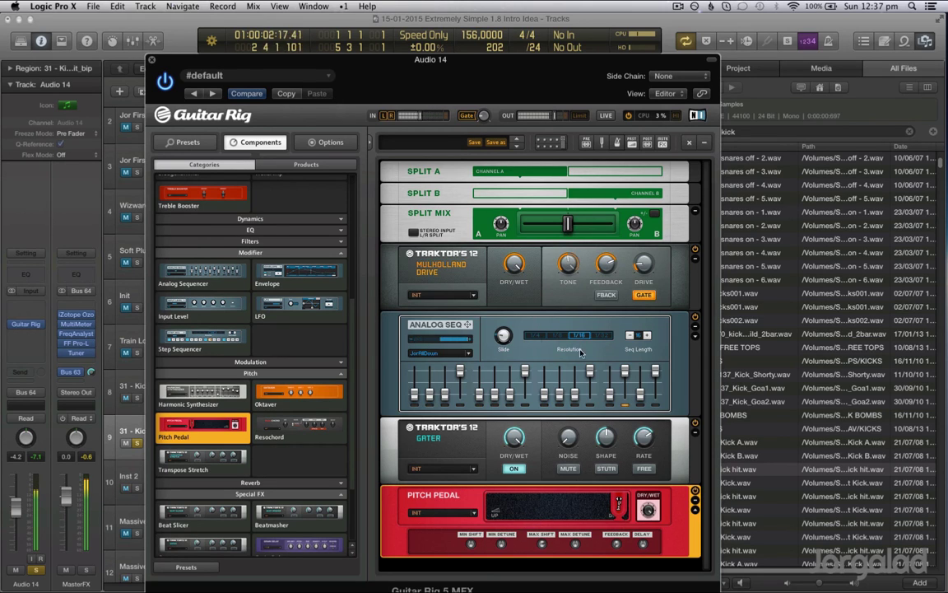
- Try the Analog Sequencer at 1/8 resolution, return it to 1/16, and audition the loop
left_click(563, 337)
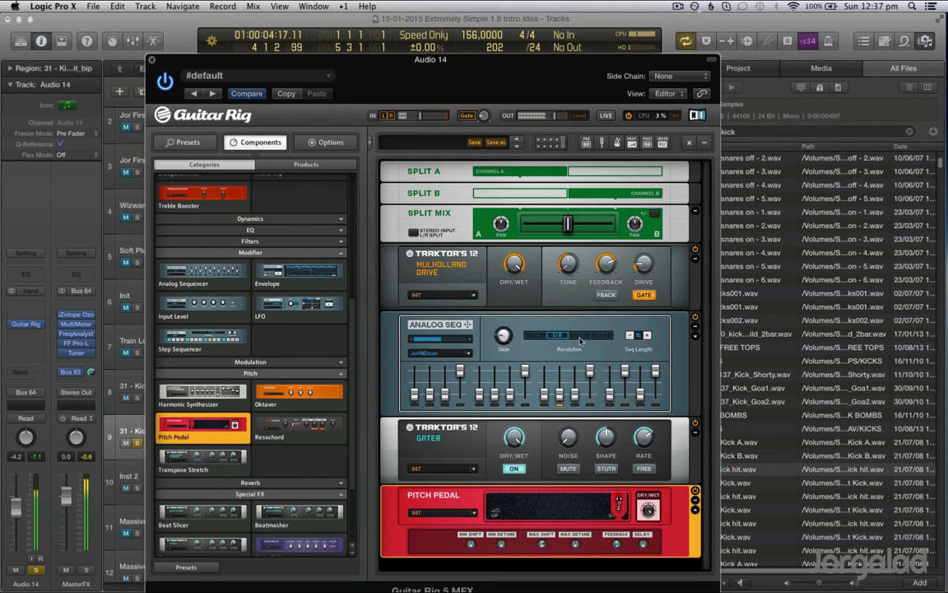
left_click(579, 338)
key("space")
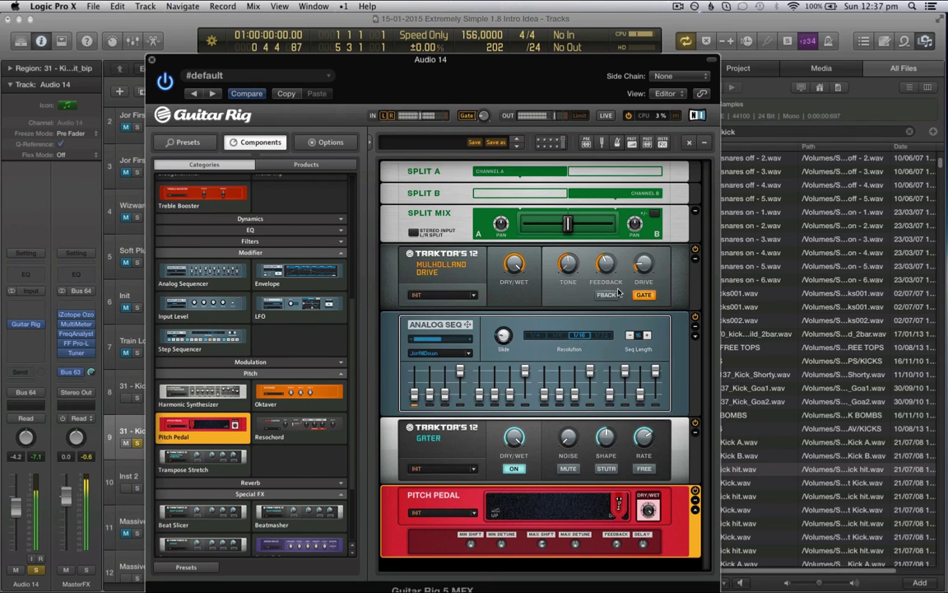
key("space")
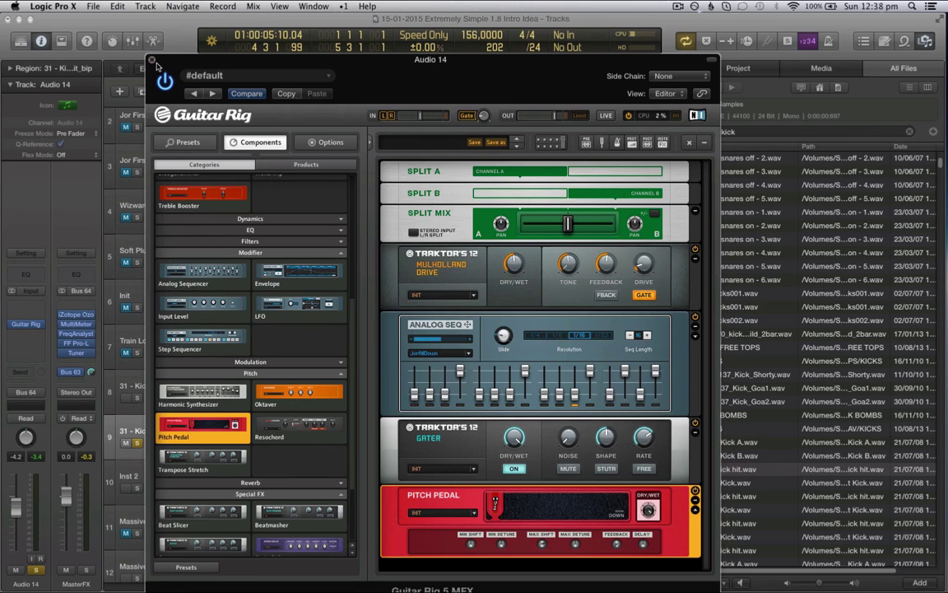
left_click(677, 7)
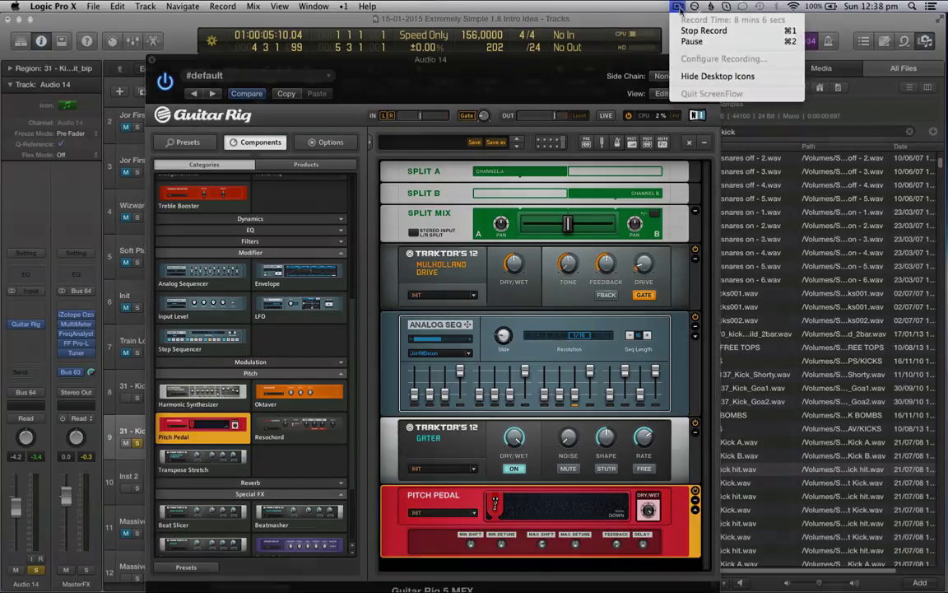